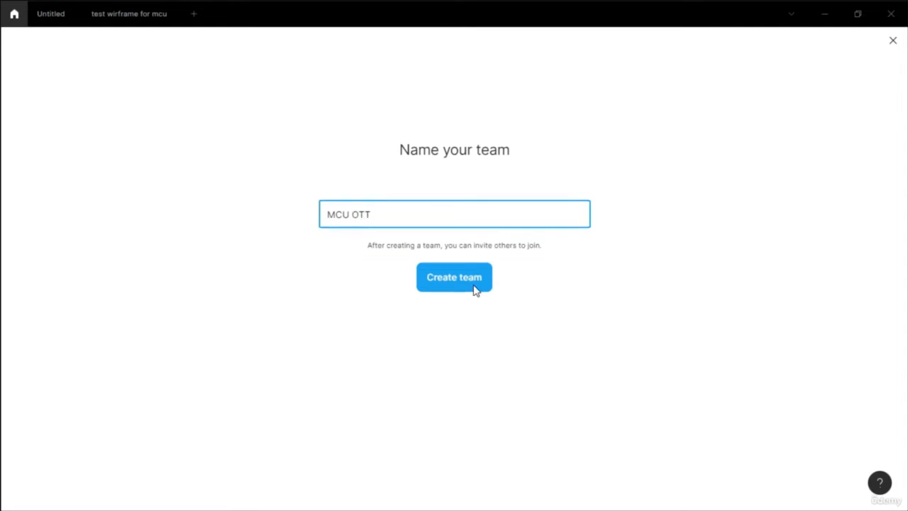
- Create the MCU OTT team, skipping member invitations, on the free Starter plan
left_click(473, 288)
left_click(461, 399)
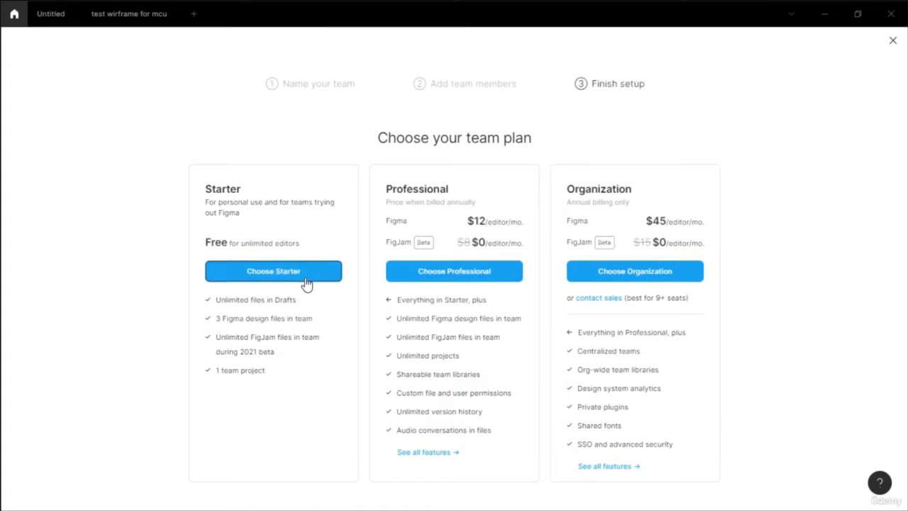
left_click(310, 282)
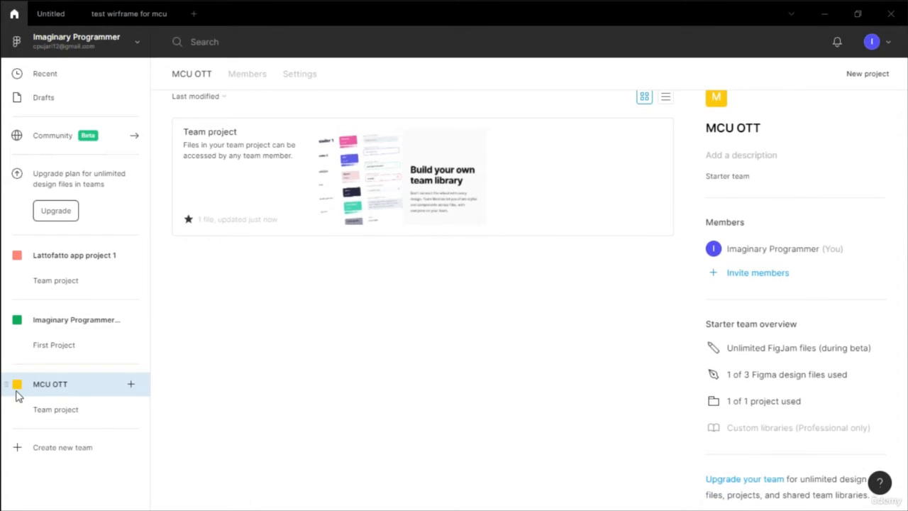
- Create a new design file in the MCU OTT team project and rename it Wireframe MCU OTT
left_click(134, 409)
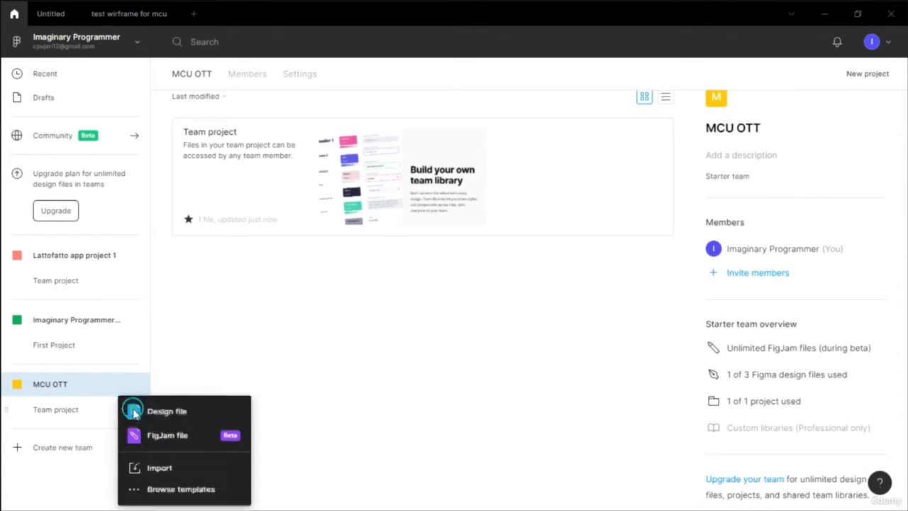
left_click(178, 417)
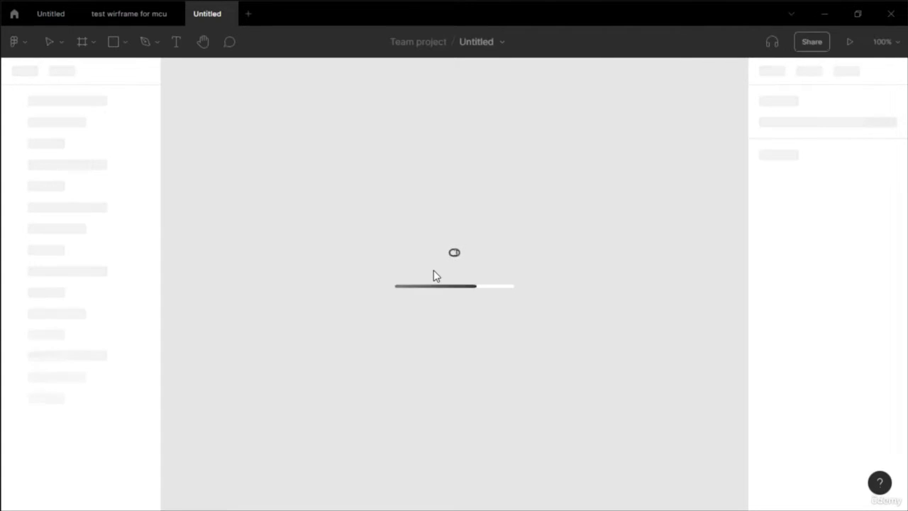
left_click(502, 42)
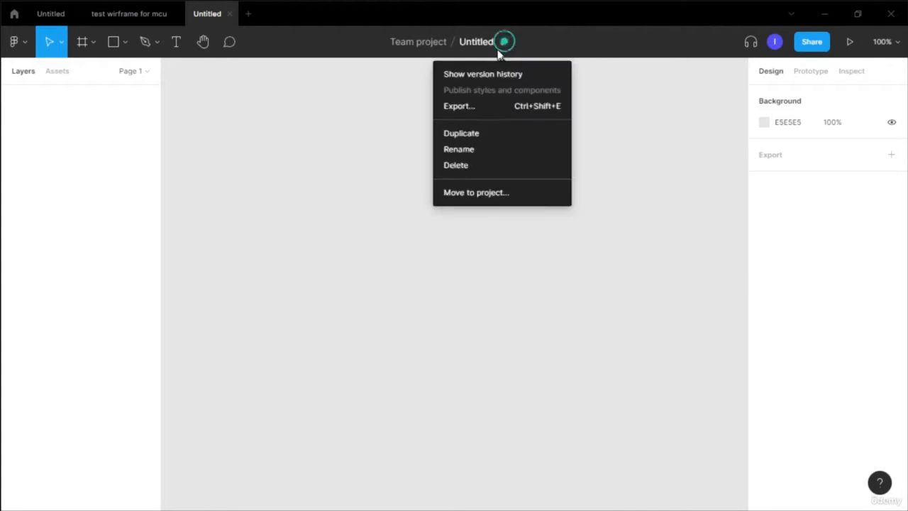
left_click(484, 149)
type("Wireframe MCU OTT")
key("Return")
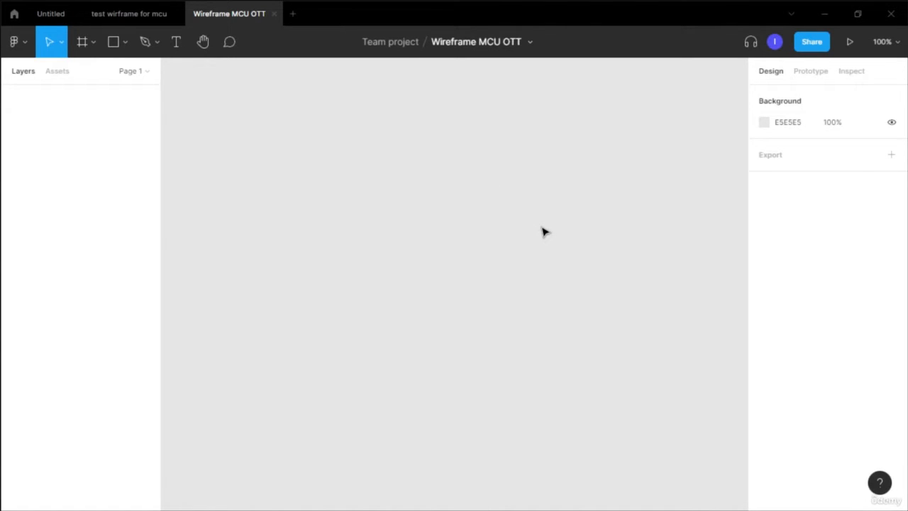
- Open the Wireframe for Lattofatto project1 file from the Lattofatto app project 1 team project
left_click(14, 15)
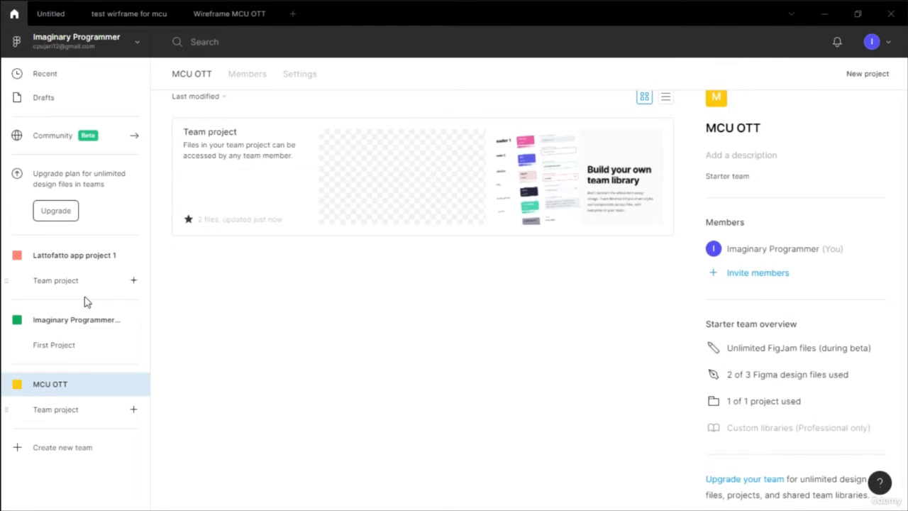
left_click(62, 282)
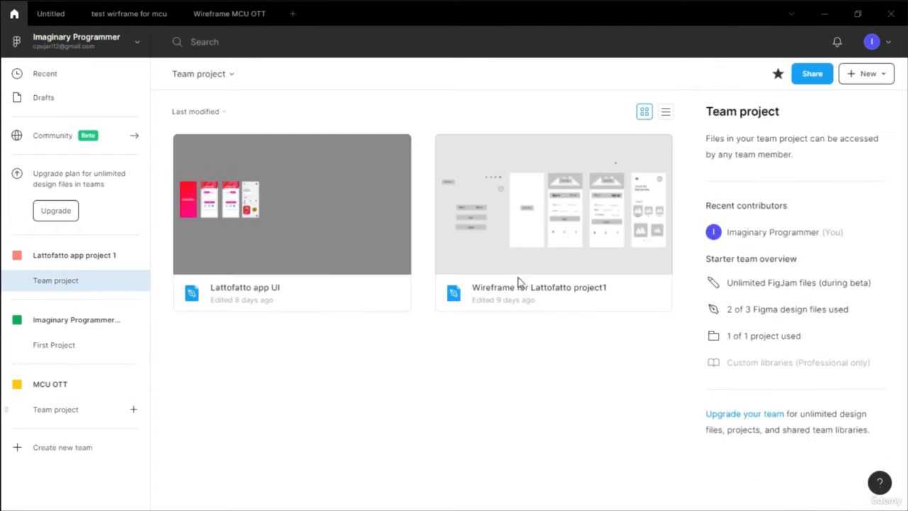
left_click(556, 211)
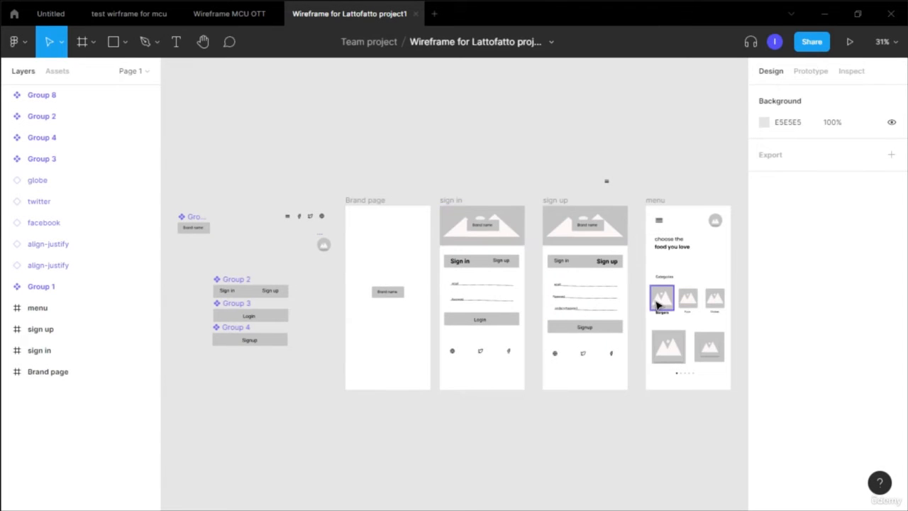
- Copy the Burgers image placeholder group from the menu frame
left_click(658, 304)
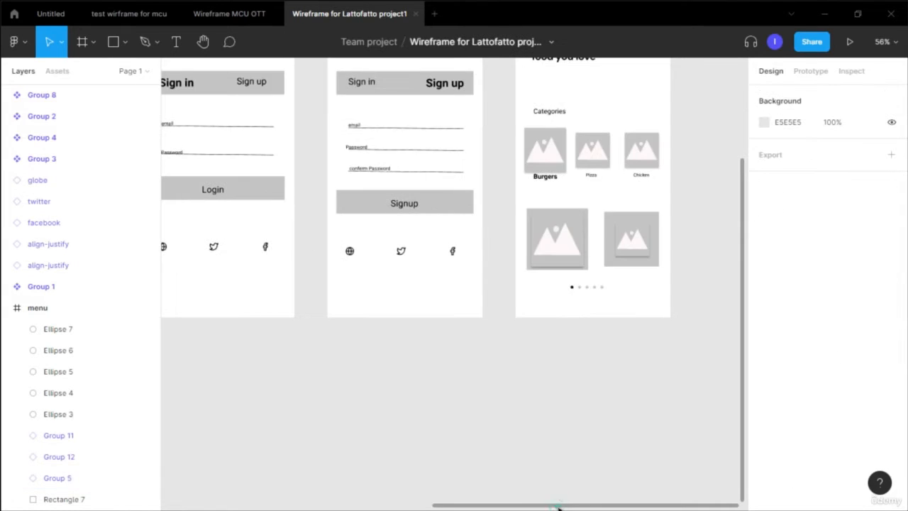
left_click_drag(558, 506, 282, 444)
scroll(324, 247, "up", 5)
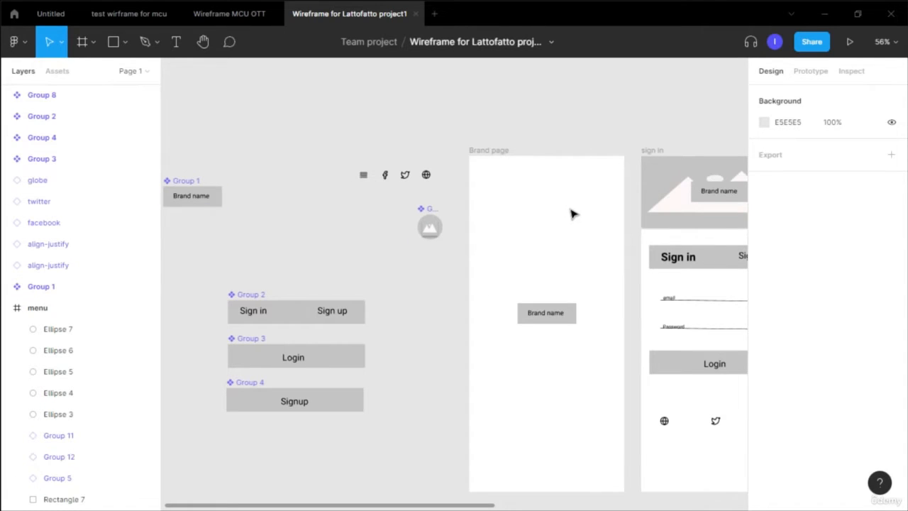
scroll(573, 214, "down", 3)
scroll(573, 214, "right", 5)
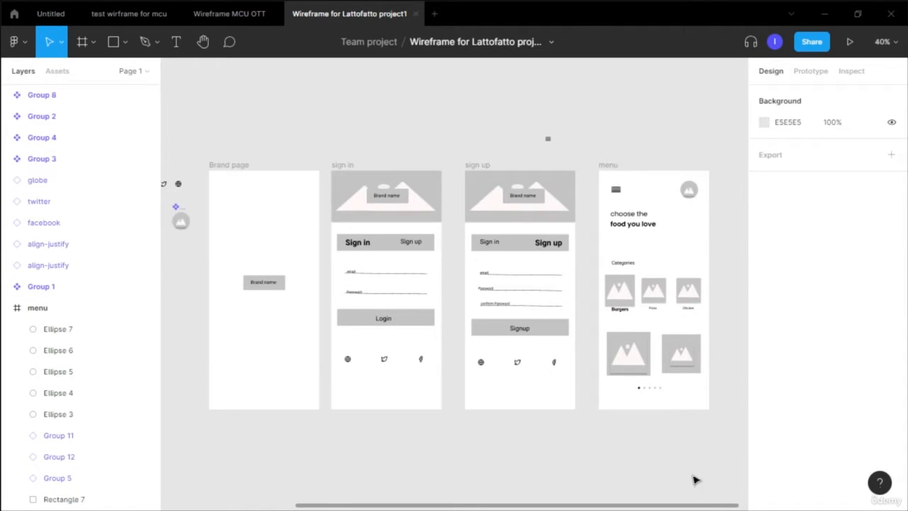
left_click(625, 300)
right_click(624, 301)
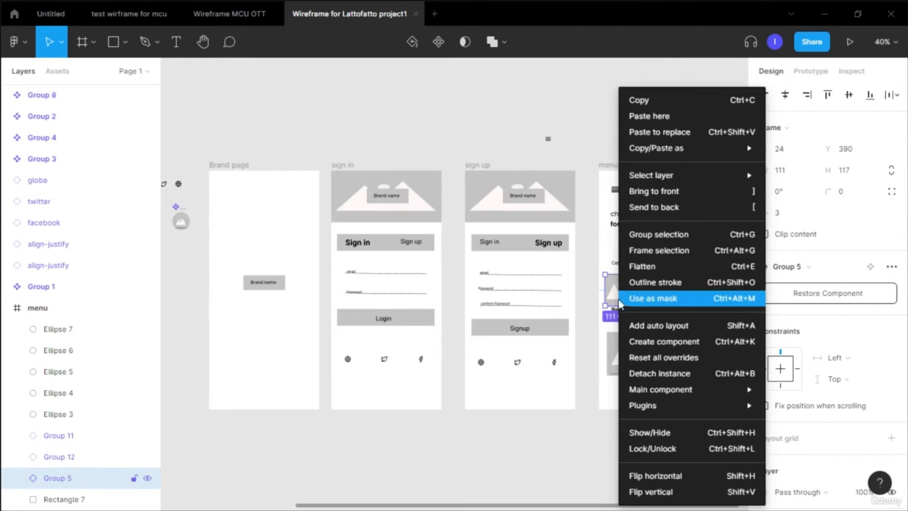
left_click(563, 450)
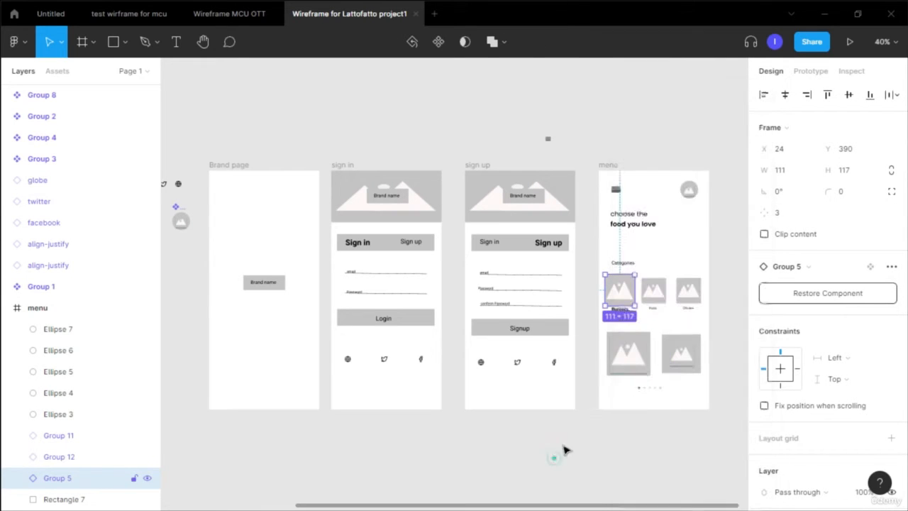
right_click(625, 291)
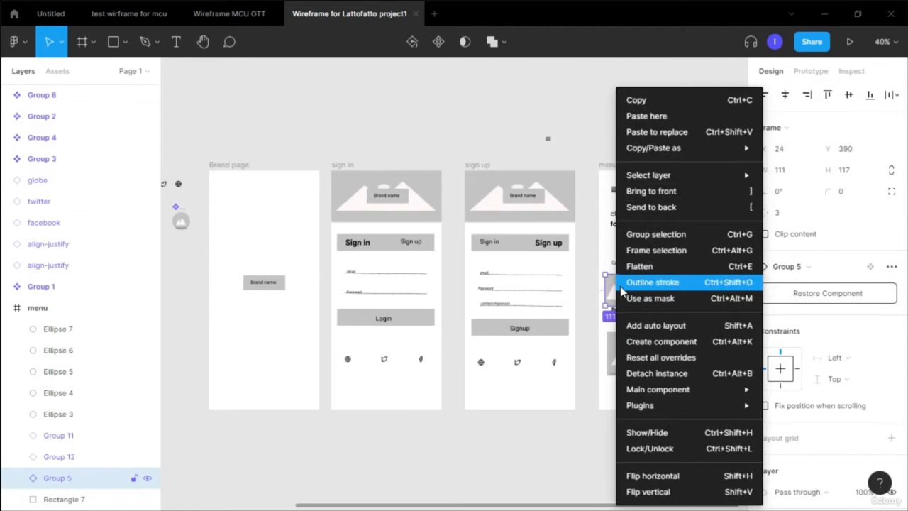
left_click(658, 102)
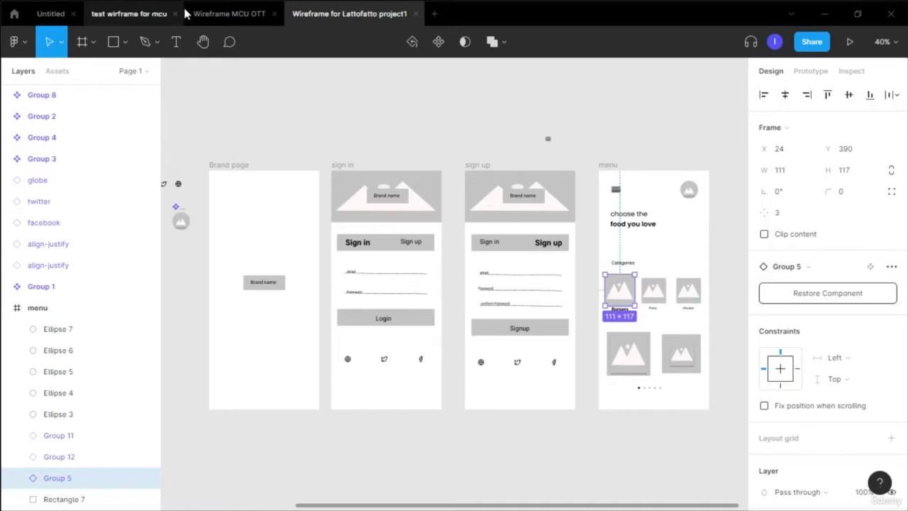
- Paste the image placeholder into the Wireframe MCU OTT file
left_click(234, 13)
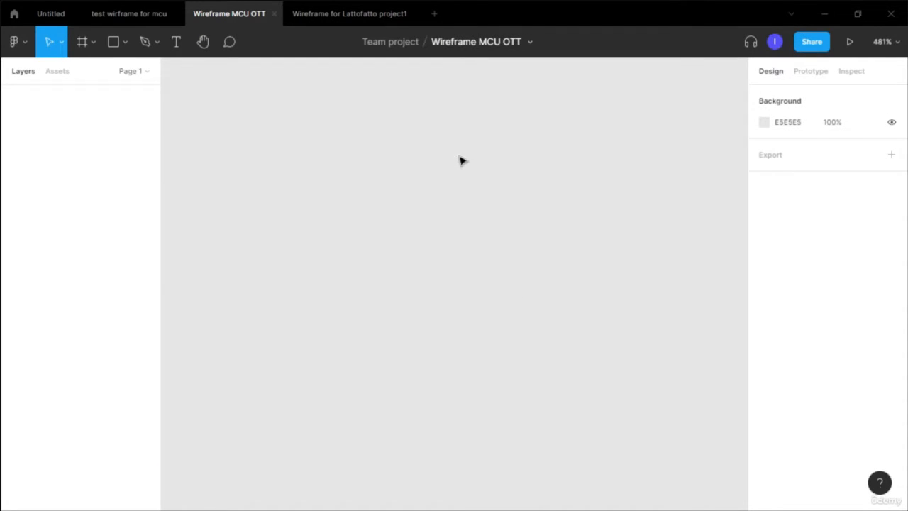
key("ctrl+v")
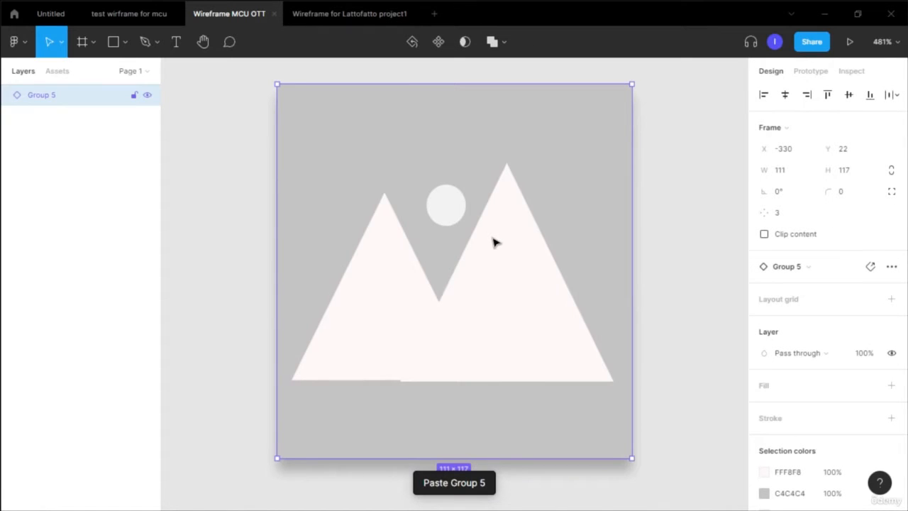
scroll(495, 242, "down", 5)
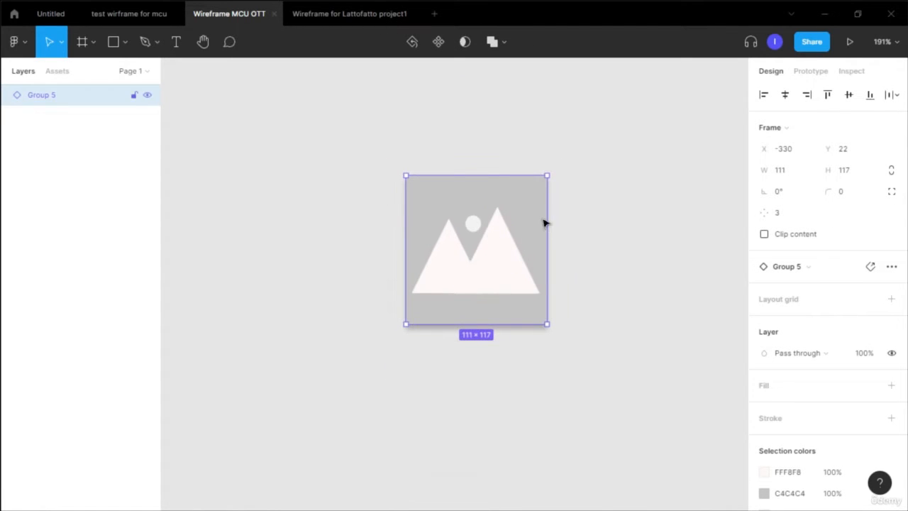
- Add two 1440 × 1024 Desktop frames side by side
key("f")
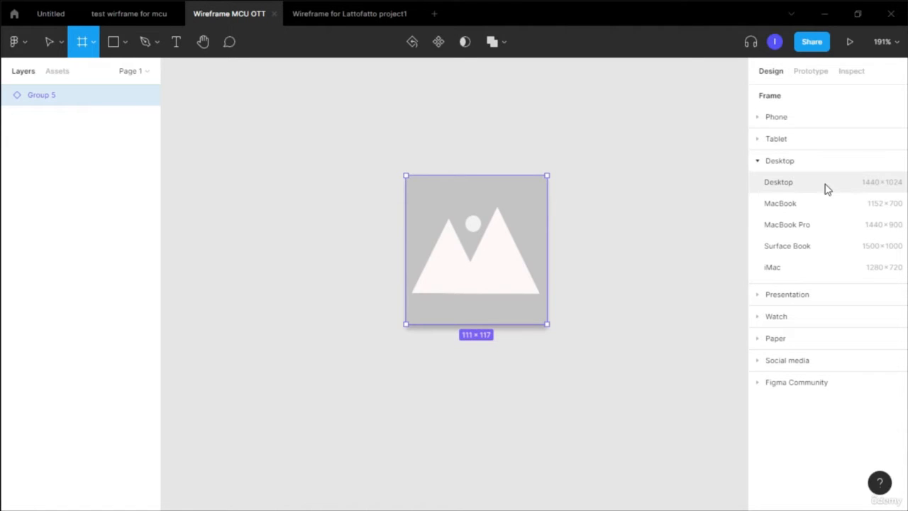
left_click(779, 183)
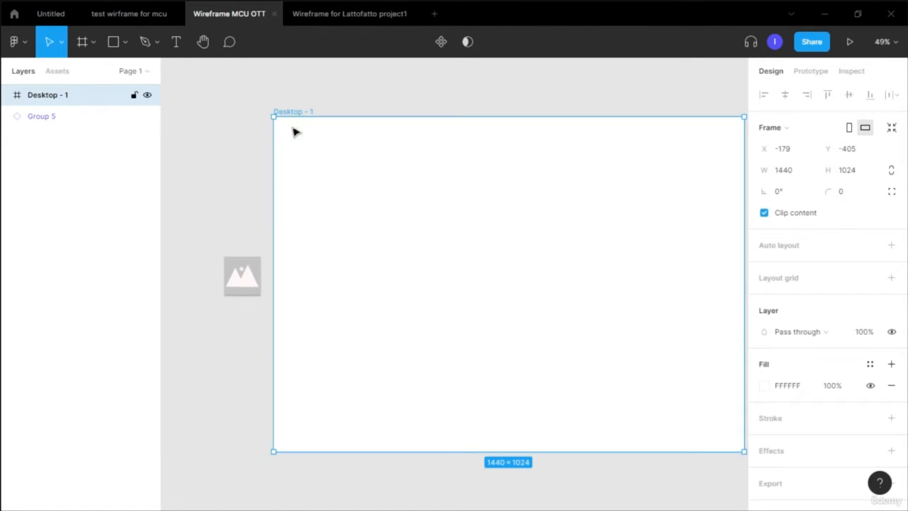
left_click_drag(391, 249, 294, 241)
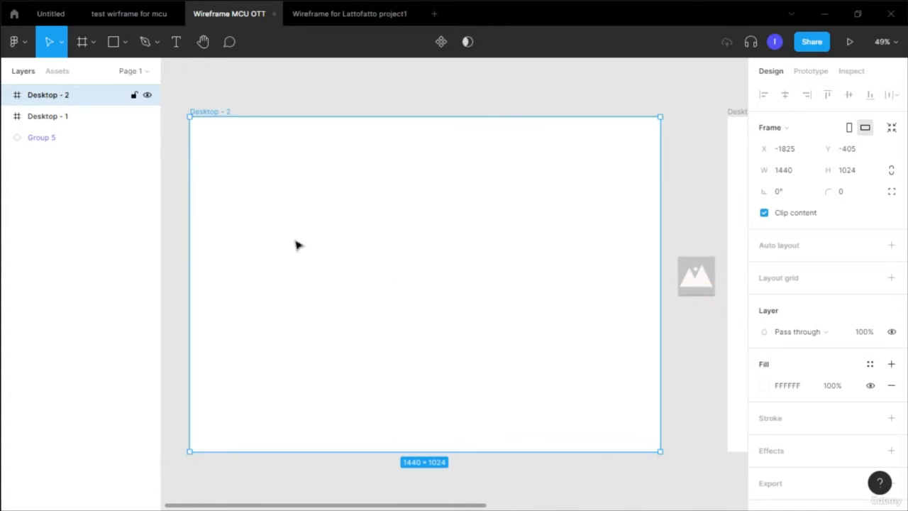
- Rename the left frame Brand name and the right frame Movies
double_click(226, 112)
type("Brand name")
left_click(348, 182)
left_click_drag(471, 505, 638, 506)
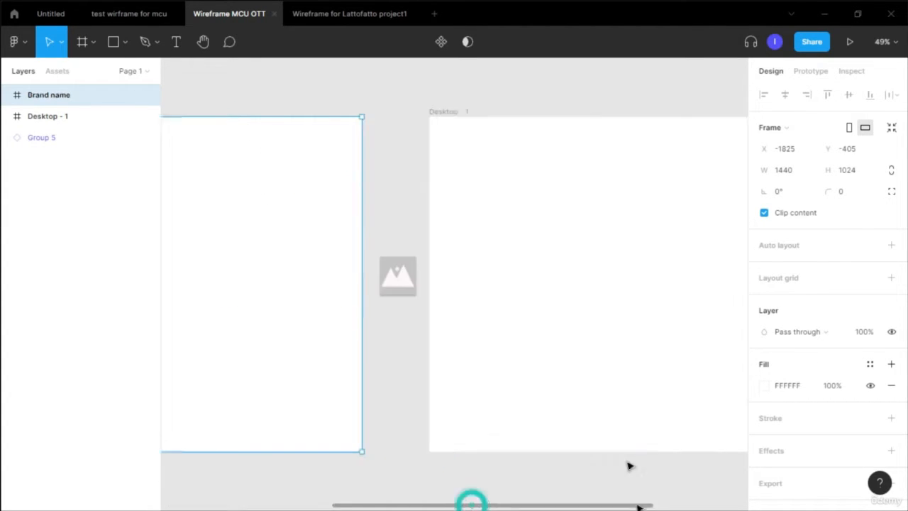
double_click(447, 111)
type("Movies")
left_click(537, 91)
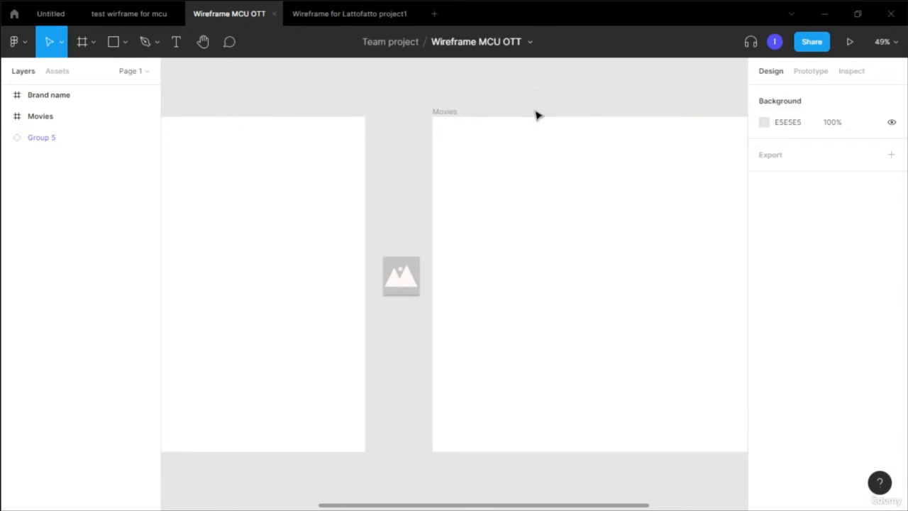
- Draw a rectangle about 706 × 291 in the centre of the Brand name frame
scroll(506, 419, "left", 5)
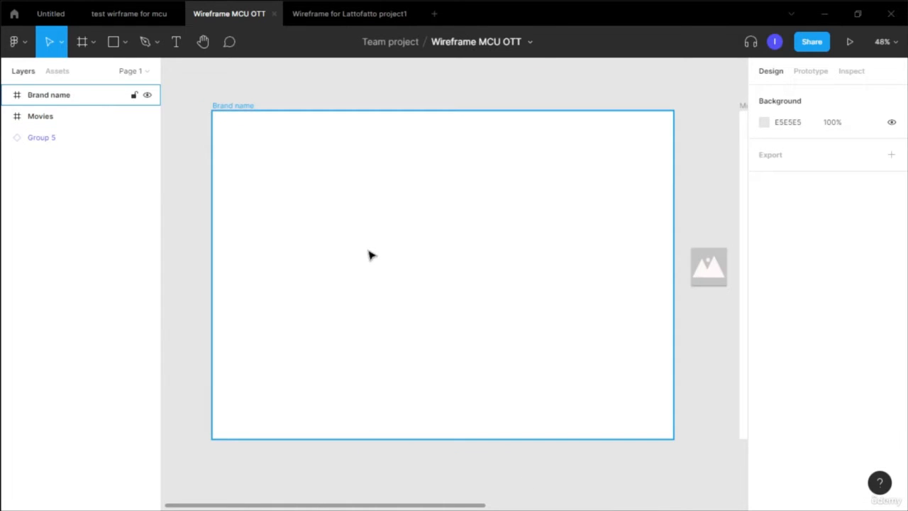
left_click(114, 42)
mouse_move(331, 223)
left_mouse_down()
mouse_move(533, 295)
mouse_move(556, 316)
left_mouse_up()
left_click_drag(501, 290, 500, 294)
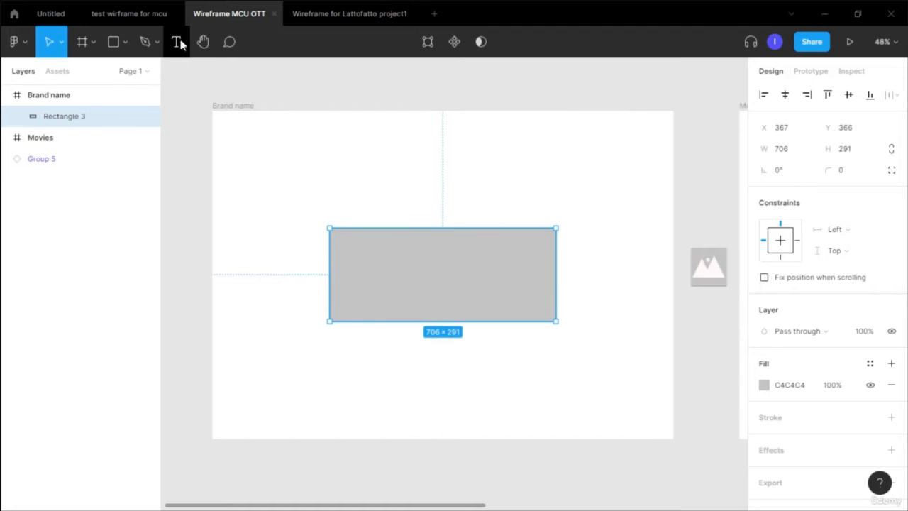
- Add the text Brand name inside the rectangle and set its font size to 64
left_click(179, 43)
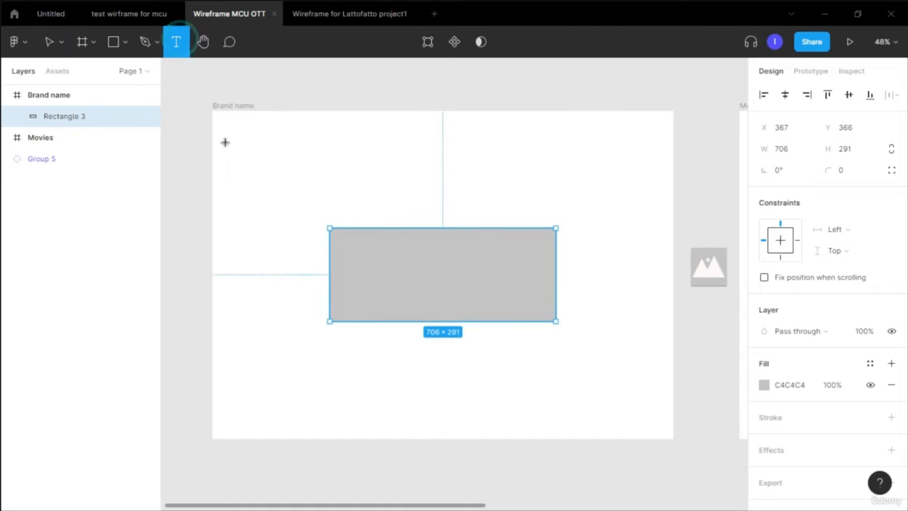
left_click(400, 276)
type("Brand name")
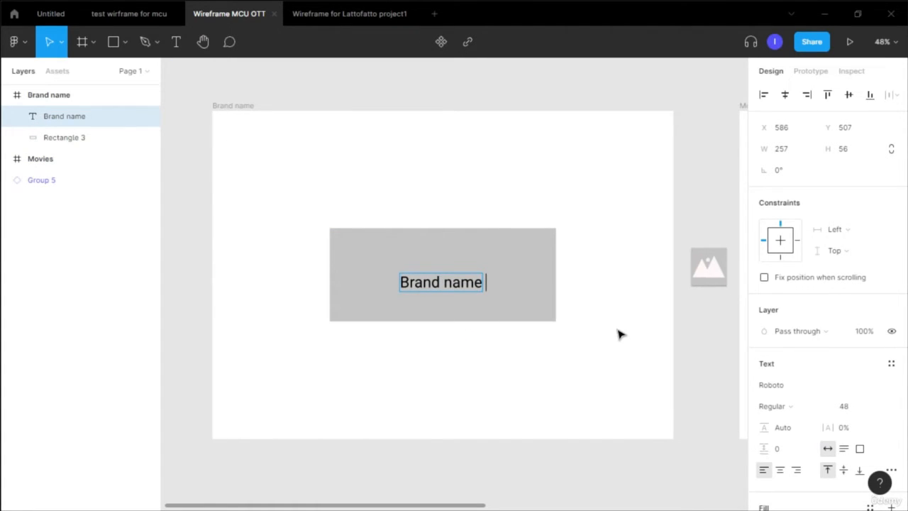
key("ctrl+a")
left_click(873, 406)
left_click(860, 422)
- Centre the text on the rectangle and group the two together
left_click_drag(471, 289, 459, 278)
left_click(506, 377)
left_click_drag(507, 377, 437, 226)
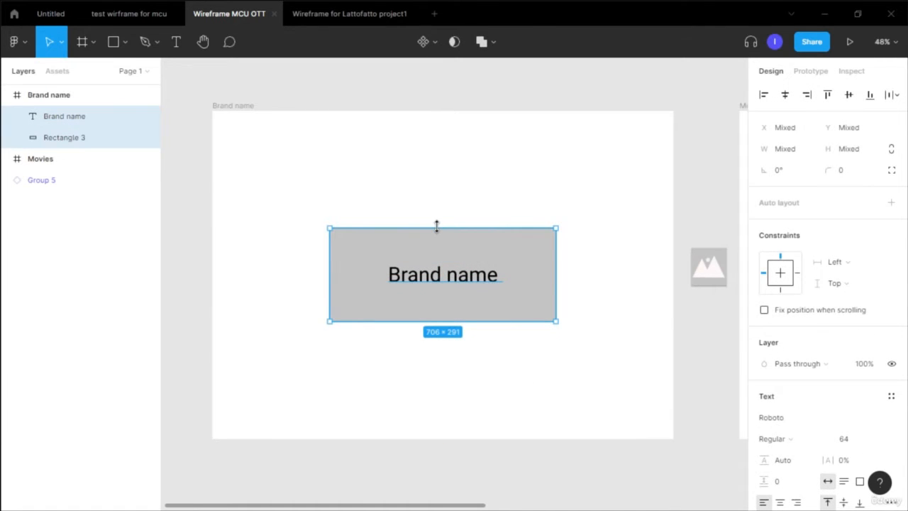
key("ctrl+g")
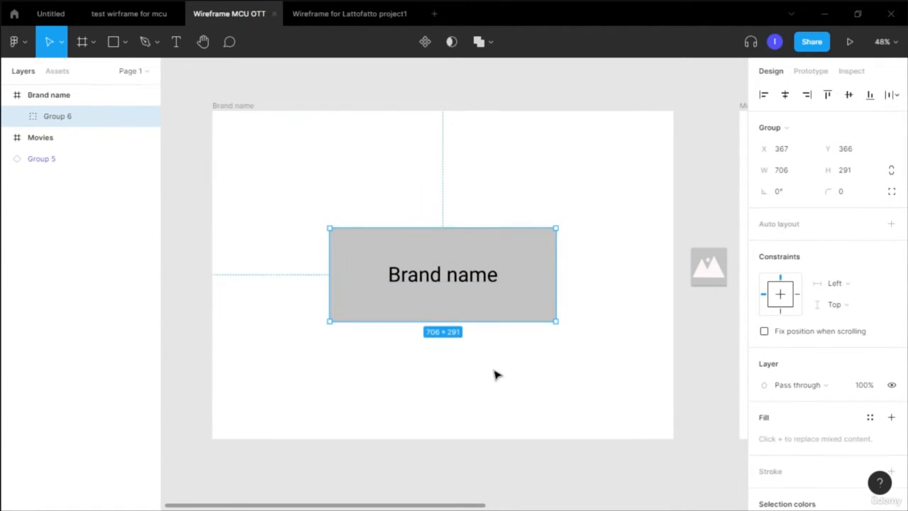
- Move the image placeholder into the Movies frame and resize it to about 771 × 617 on the right side
scroll(495, 375, "down", 2)
scroll(495, 374, "right", 4)
scroll(585, 284, "up", 1)
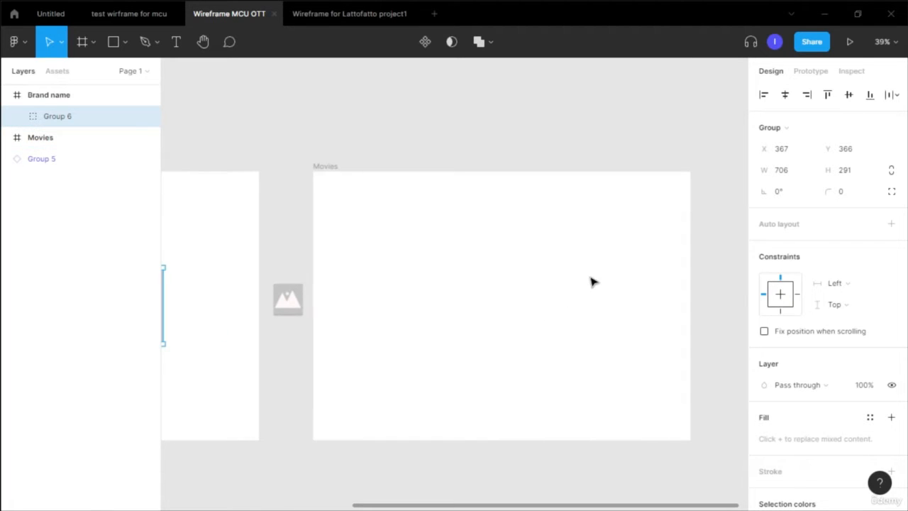
left_click(291, 306)
left_click_drag(291, 306, 481, 392)
left_click_drag(553, 304, 581, 283)
left_click_drag(509, 288, 478, 288)
left_click_drag(663, 288, 681, 285)
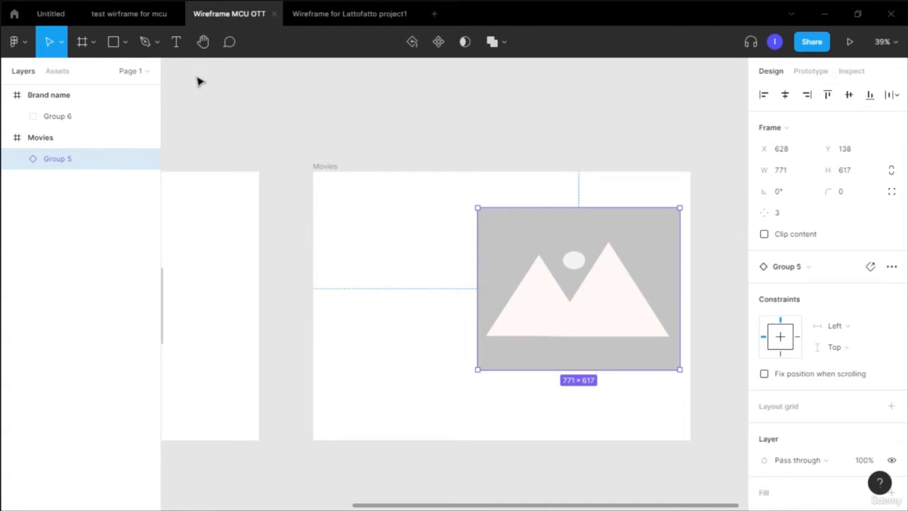
- Add the text Sign up in the Movies frame and set its font size to 24
key("t")
left_click(358, 211)
type("Sign up")
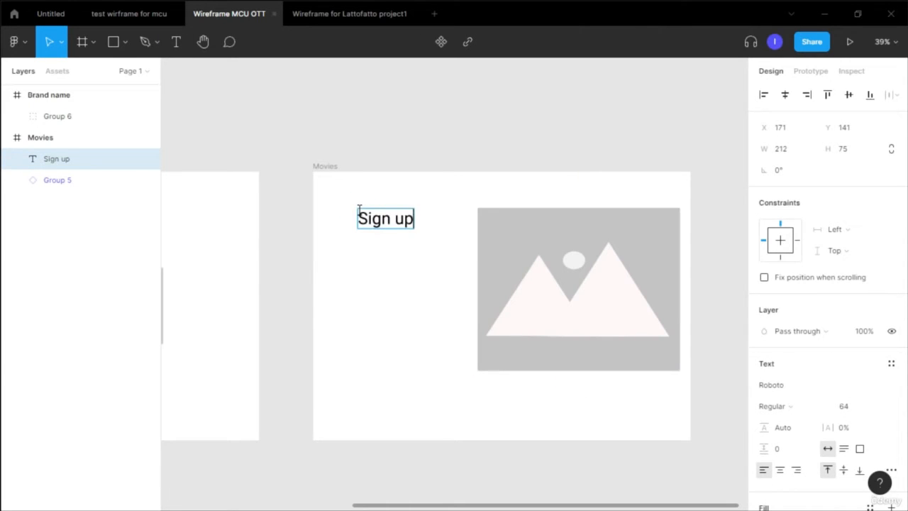
key("ctrl+a")
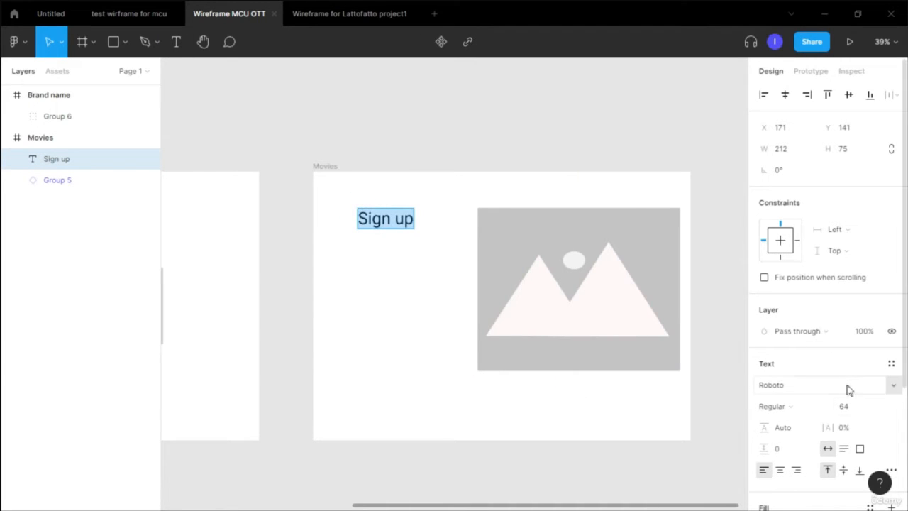
left_click(851, 406)
left_click(878, 406)
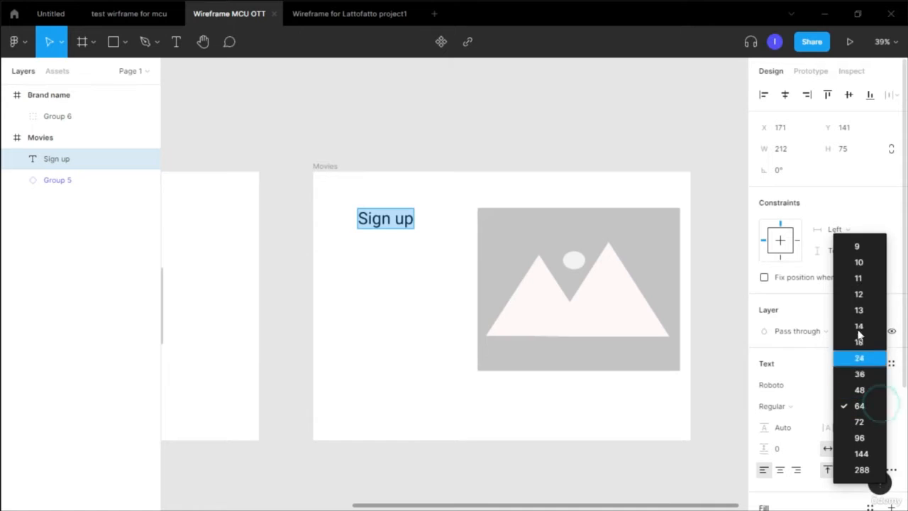
left_click(862, 358)
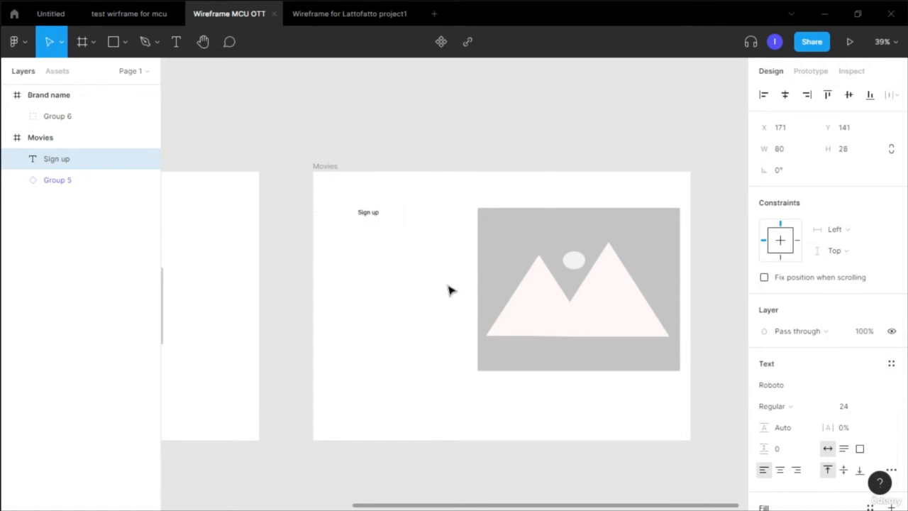
- Move the Sign up text to the top-right corner of the Movies frame
left_click_drag(373, 211, 666, 191)
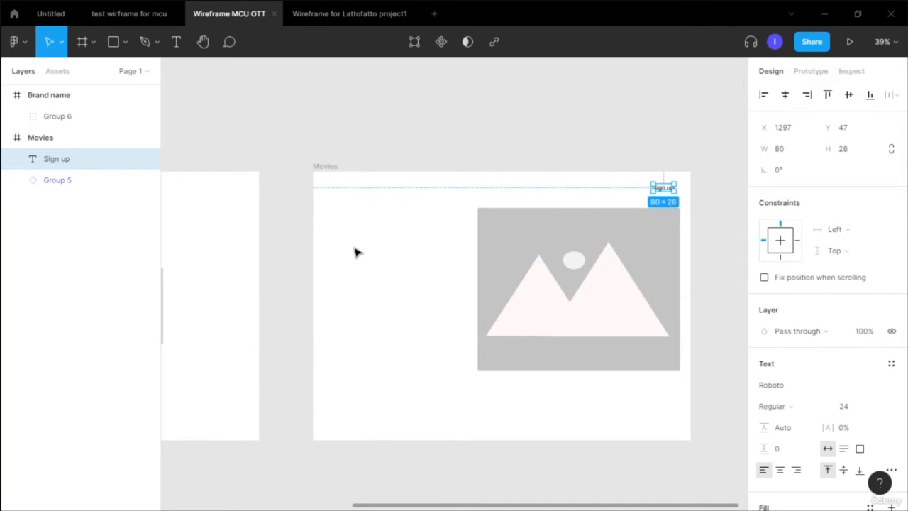
left_click(354, 250)
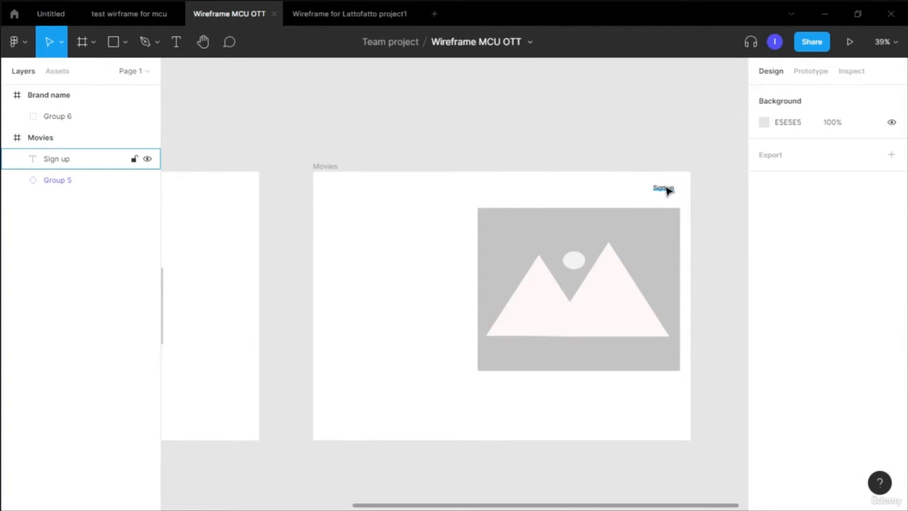
- Duplicate the Sign up text to the top-left corner twice and rename the copies Movies and TV Shows
left_click_drag(667, 190, 339, 191, "alt")
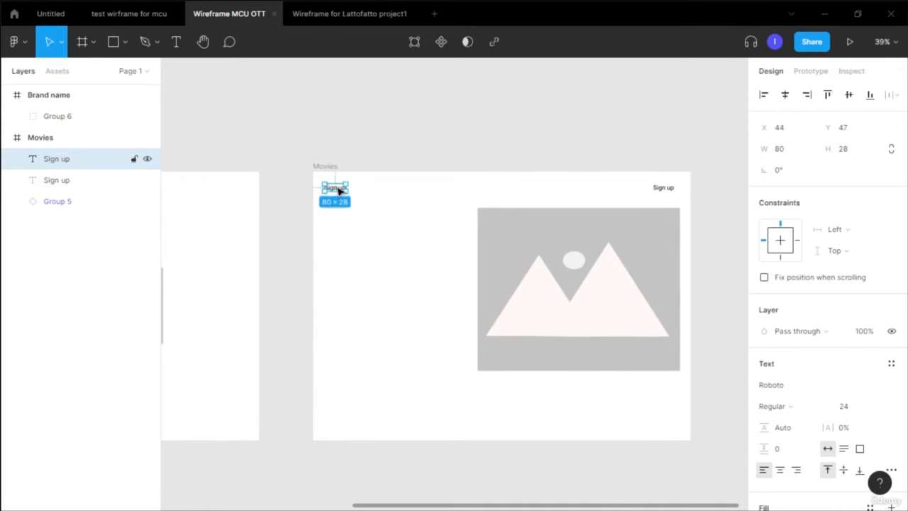
key("Return")
type("Movies")
left_click(357, 226)
left_click_drag(338, 191, 366, 191, "alt")
key("Return")
type("TV Shows")
key("Escape")
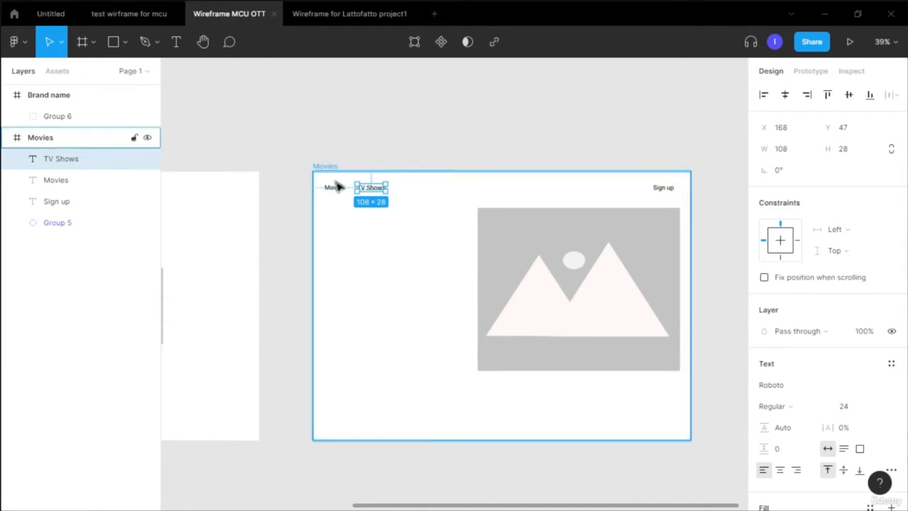
left_click(347, 266)
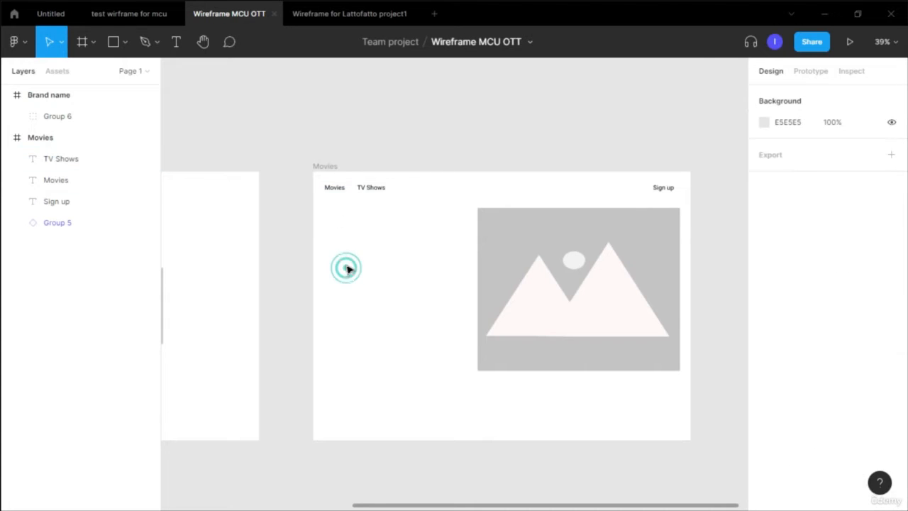
- Set the Movies navigation text's weight to Bold
left_click(334, 190)
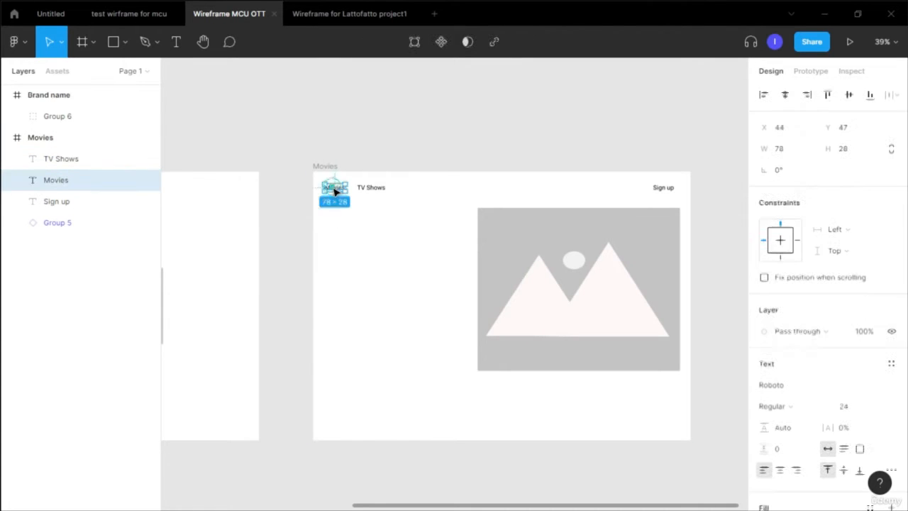
left_click(809, 405)
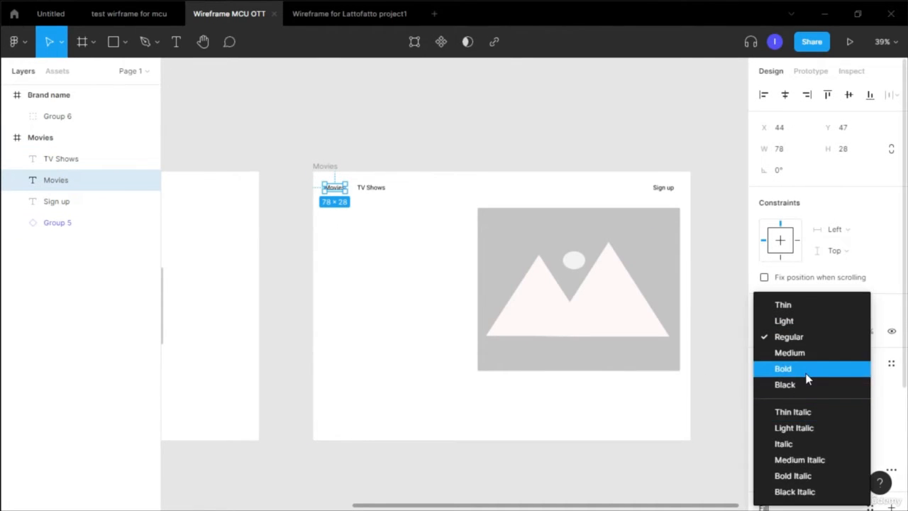
left_click(804, 370)
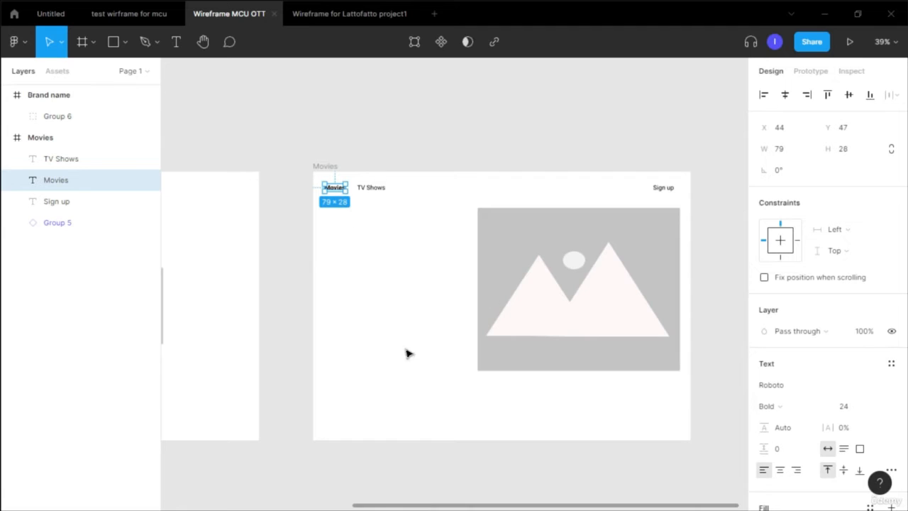
left_click(355, 297)
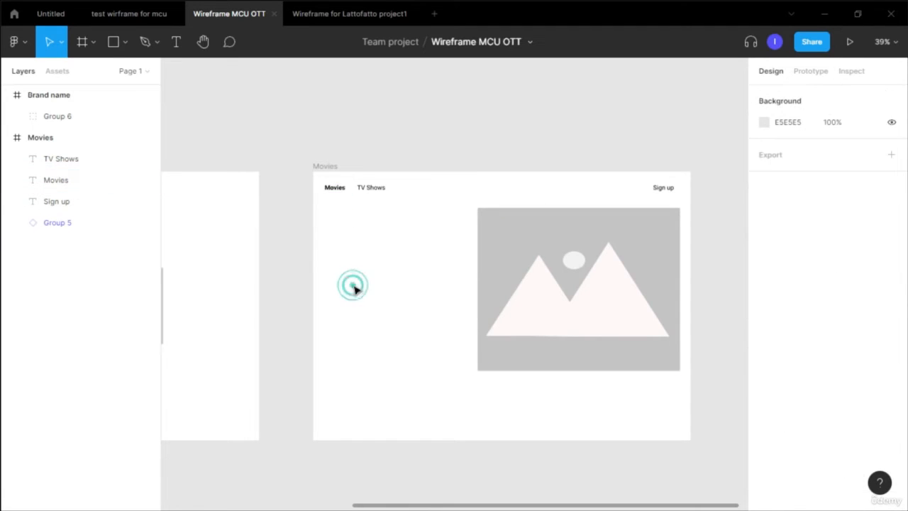
left_click(337, 193)
left_click(361, 255)
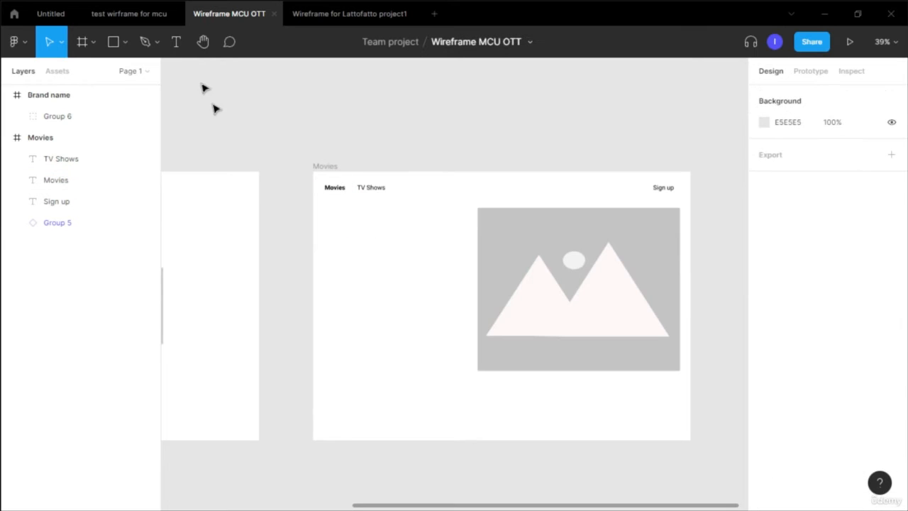
- Draw a rectangle about 543 × 174 below the navigation on the left side of the Movies frame
left_click(176, 42)
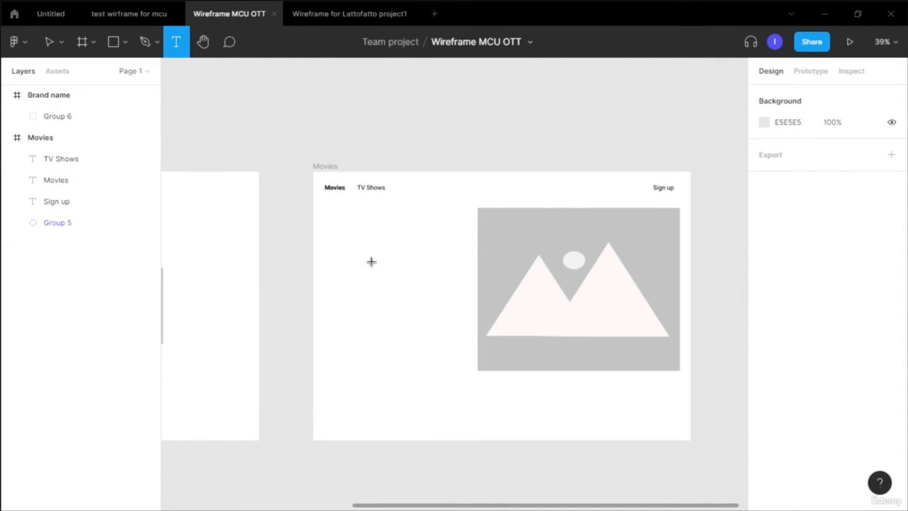
key("r")
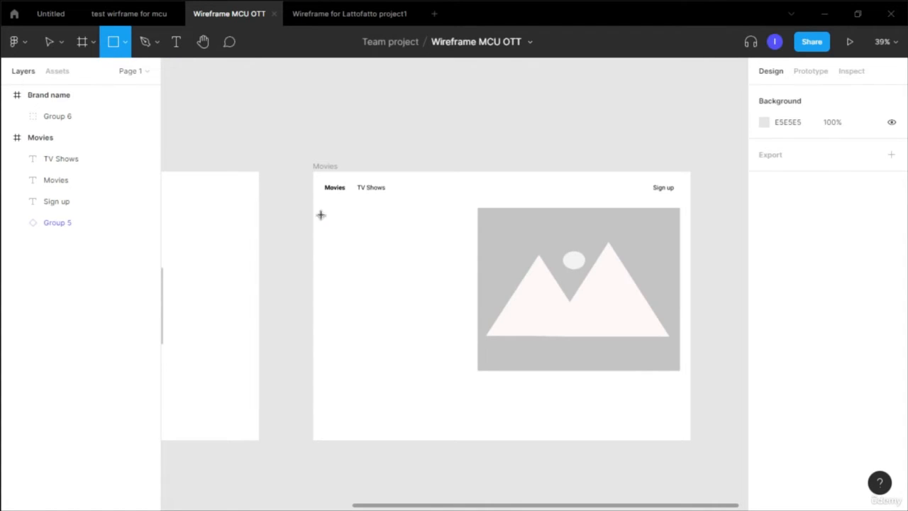
left_click_drag(320, 214, 463, 260)
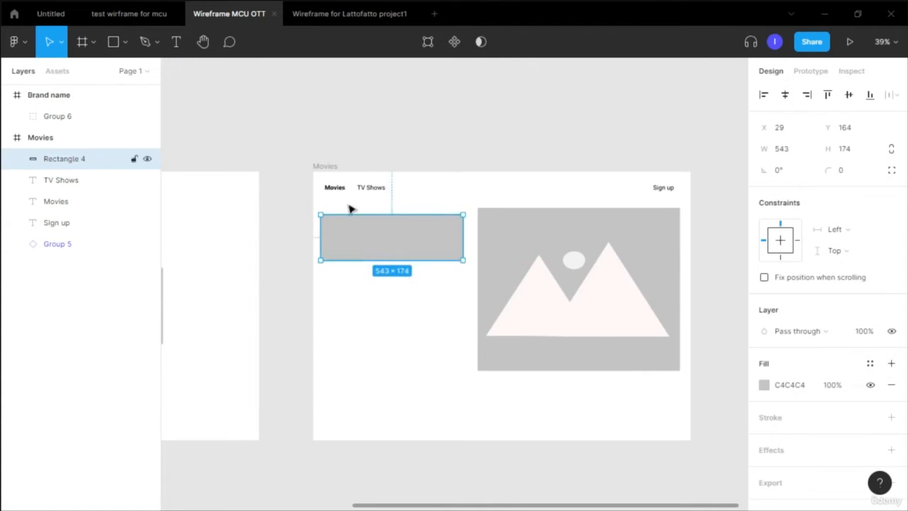
- Add the text Movie name at font size 48 inside the rectangle and centre it there
left_click(179, 44)
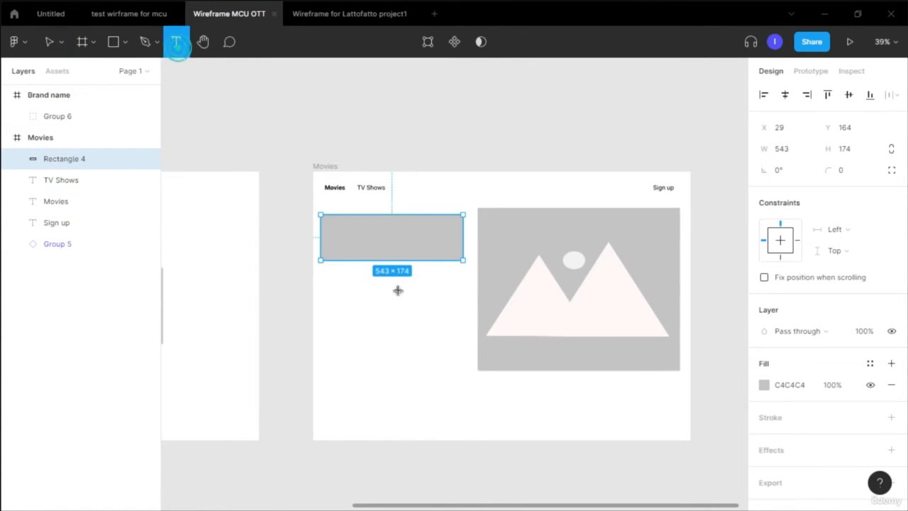
left_click(353, 237)
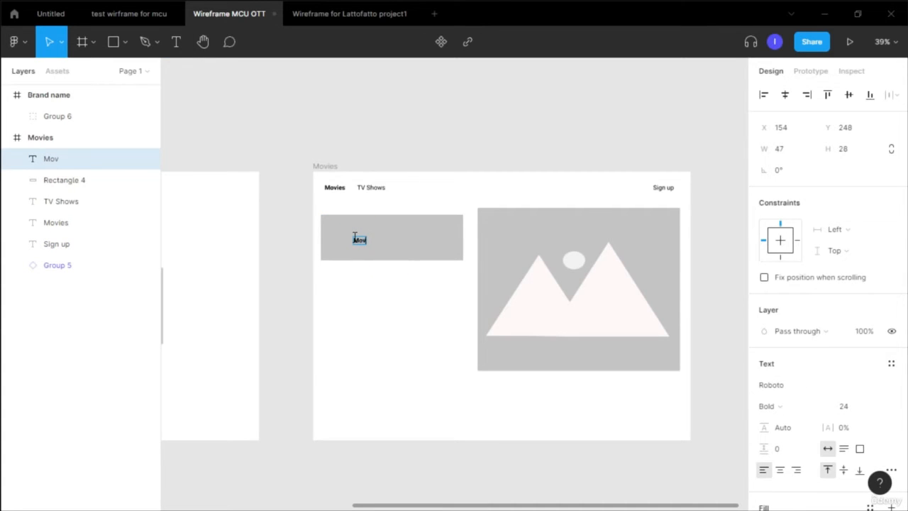
type("Movie name")
key("ctrl+a")
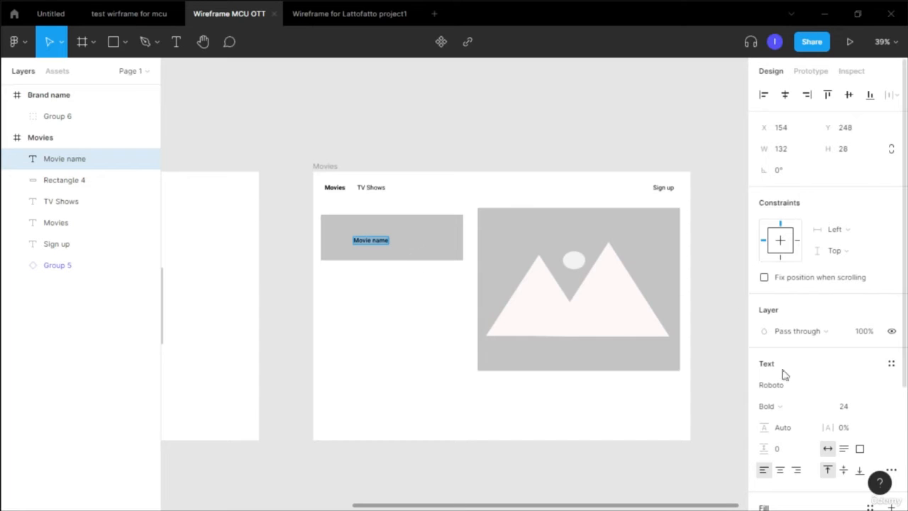
left_click(882, 407)
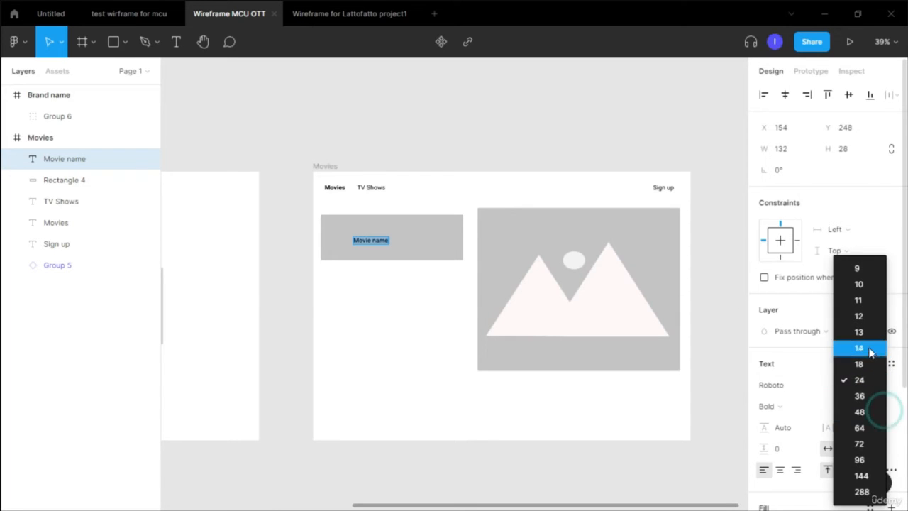
left_click(848, 411)
left_click(381, 321)
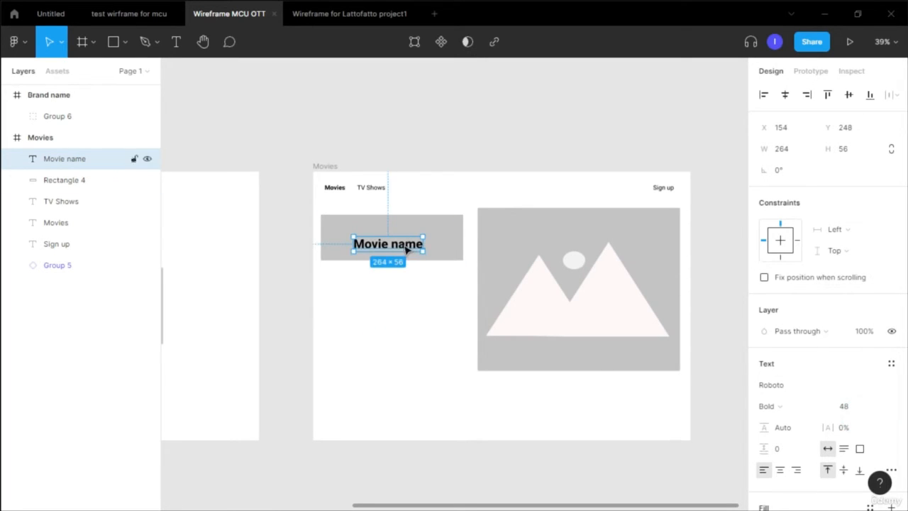
left_click_drag(412, 243, 401, 242)
left_click(393, 290)
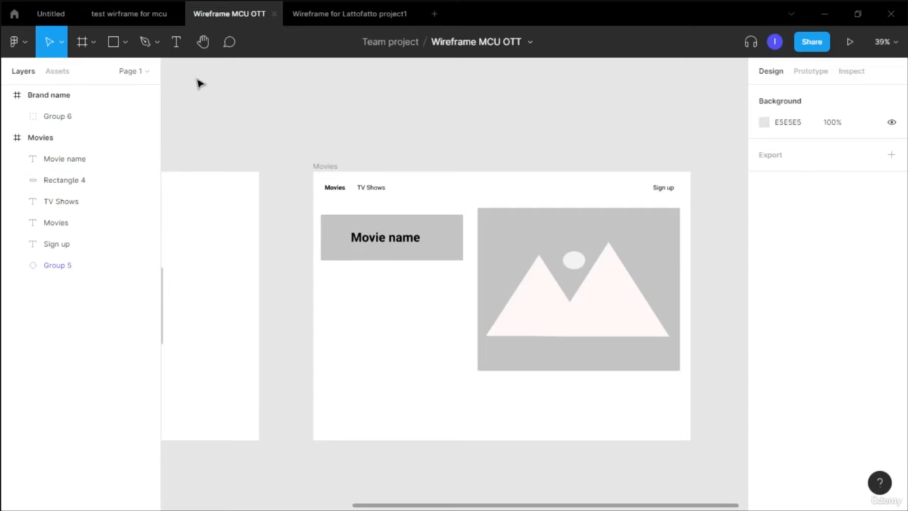
- Draw a second rectangle about 545 × 302 directly below the Movie name box
left_click(181, 47)
left_click(125, 44)
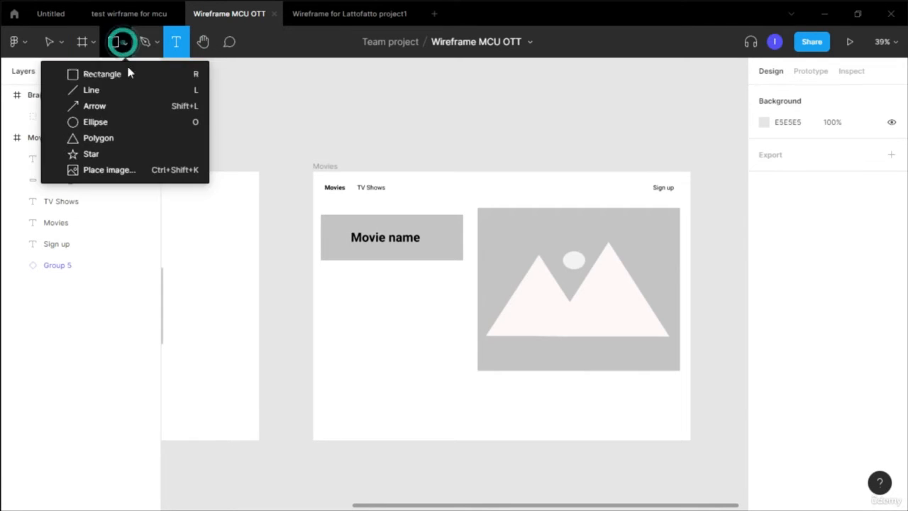
left_click(102, 73)
left_click_drag(320, 264, 462, 345)
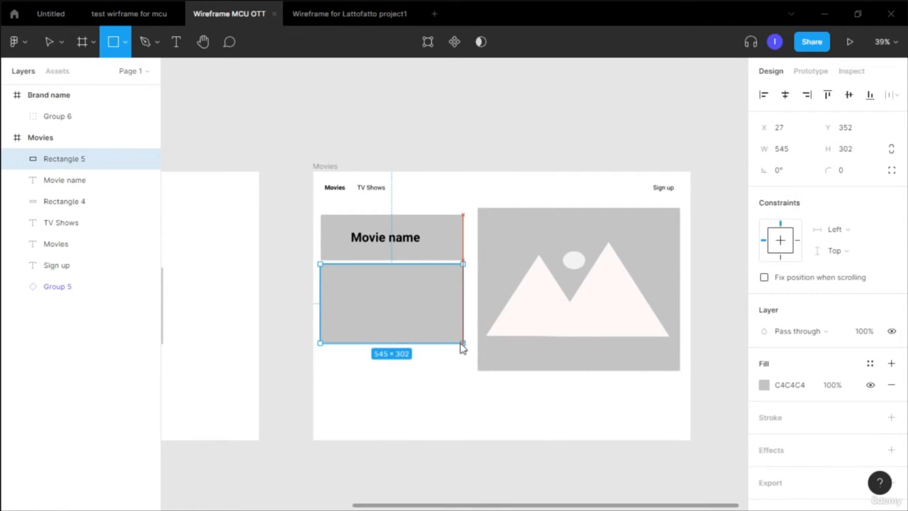
- Add the text MOvie DIS inside the second rectangle
left_click_drag(385, 307, 386, 307)
key("Tab")
key("Return")
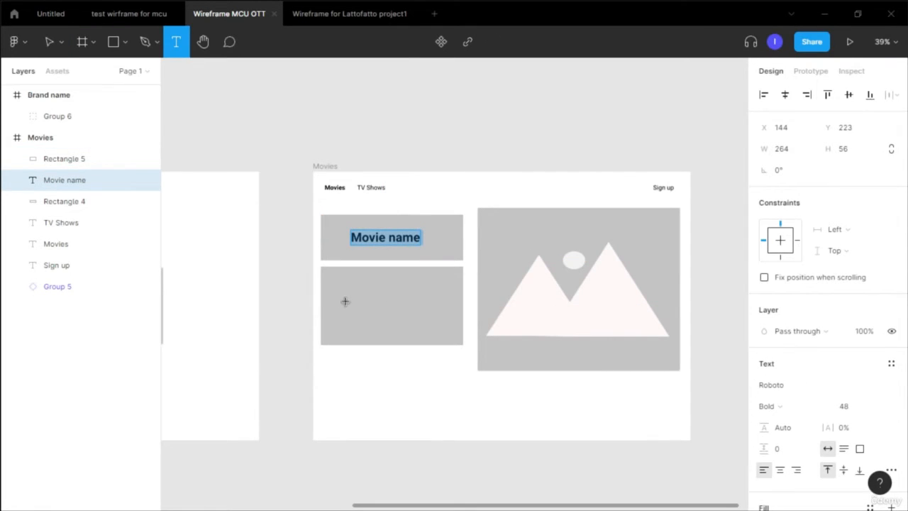
left_click(345, 301)
type("MOvies")
key("BackSpace")
type("DIS")
key("Escape")
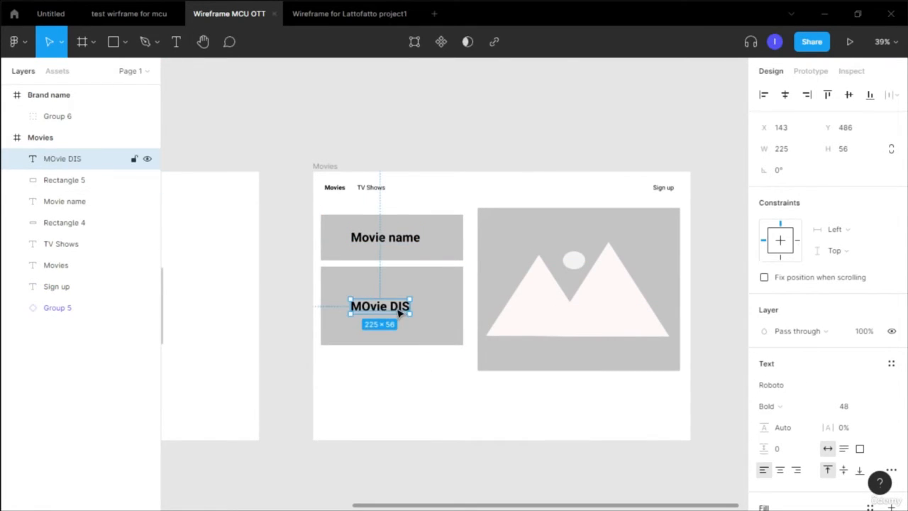
left_click(396, 374)
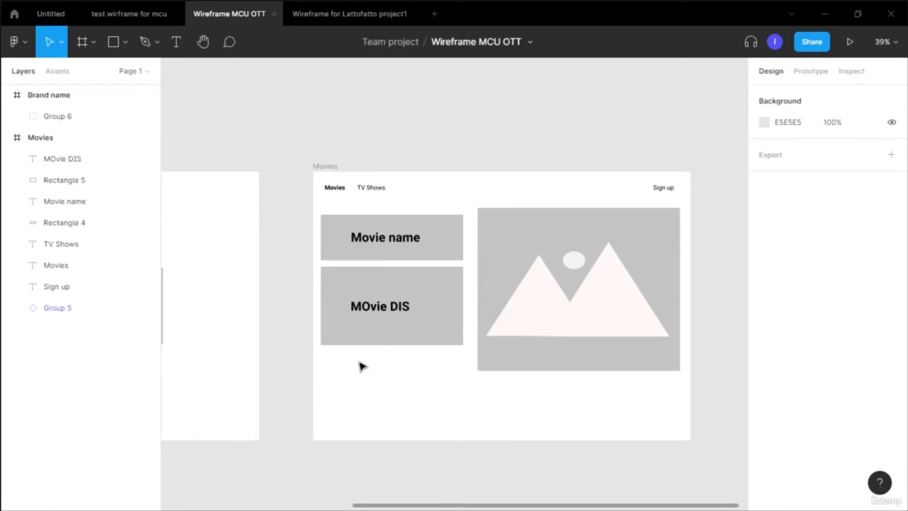
- Draw a small rectangle about 328 × 92 below the description box
left_click(125, 42)
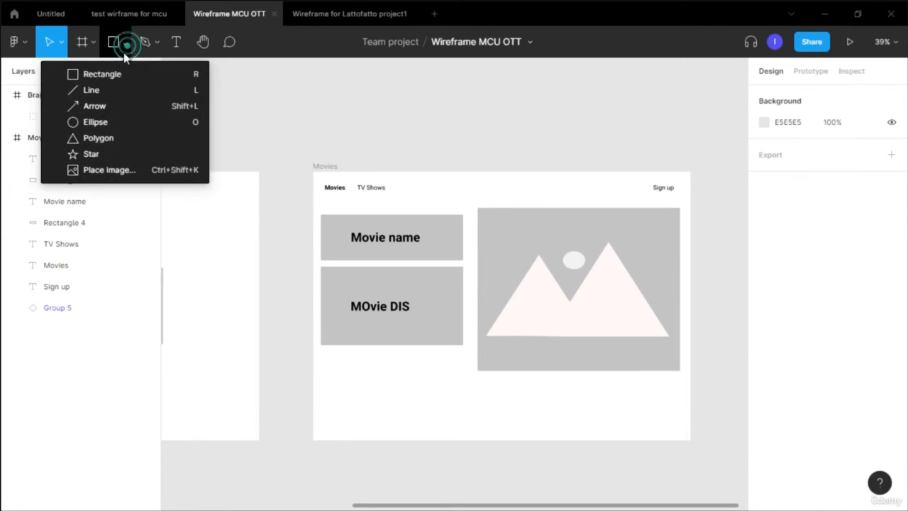
left_click(130, 74)
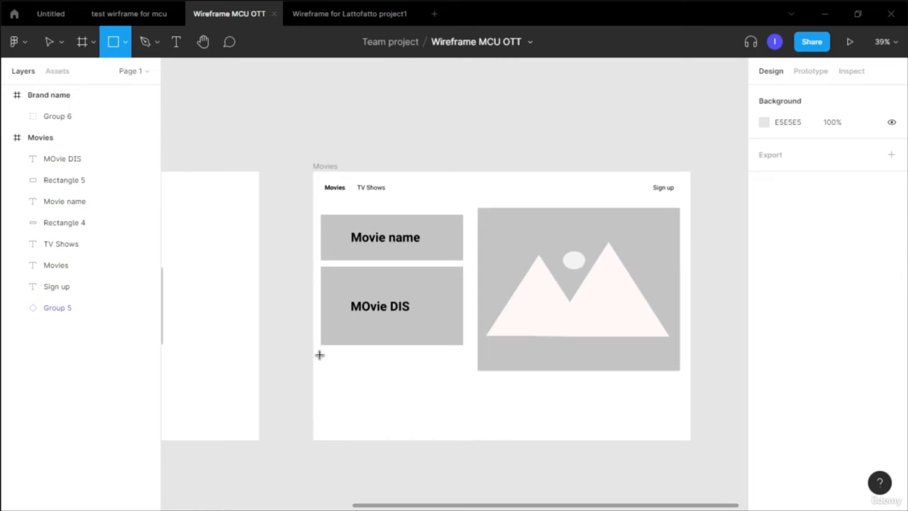
left_click_drag(321, 352, 407, 375)
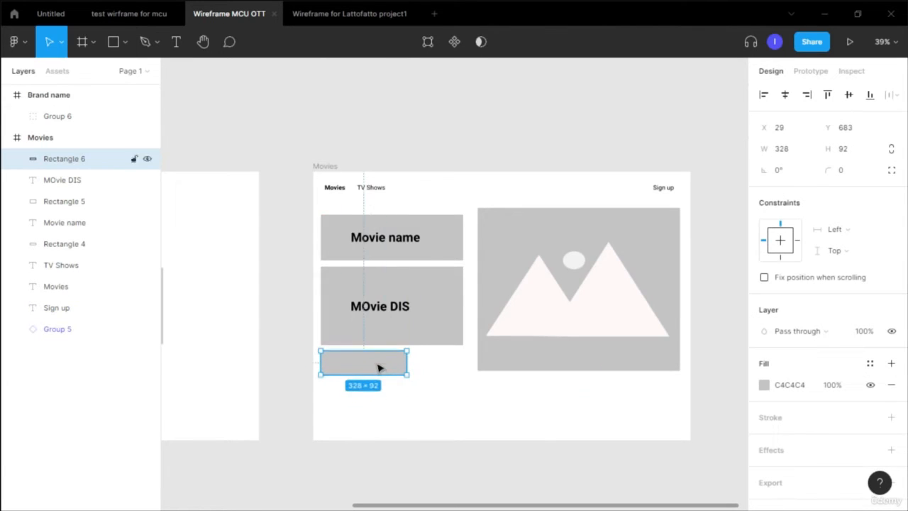
- Add the text Play now on the small rectangle
key("t")
left_click(332, 366)
type("Play noe")
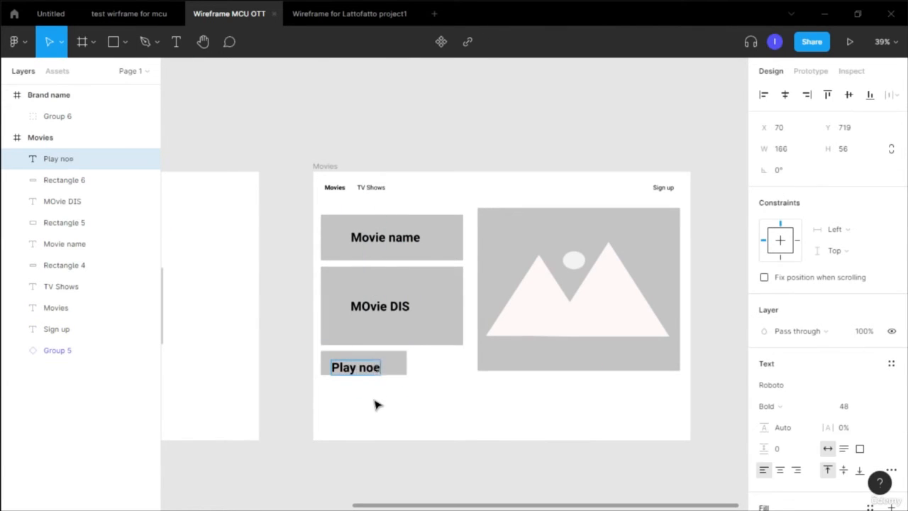
key("BackSpace")
type("w")
left_click(362, 405)
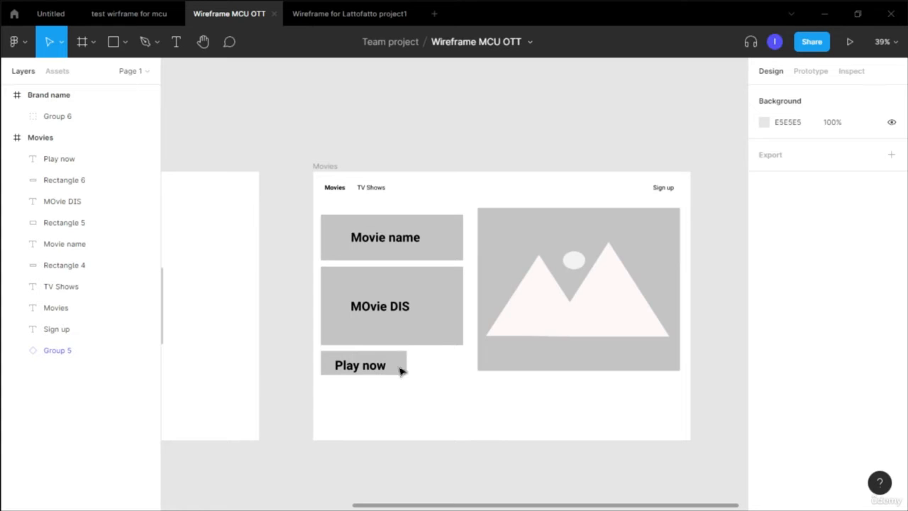
- Duplicate the Play now text to its right and change the copy to Trailer
left_click_drag(440, 364, 451, 369)
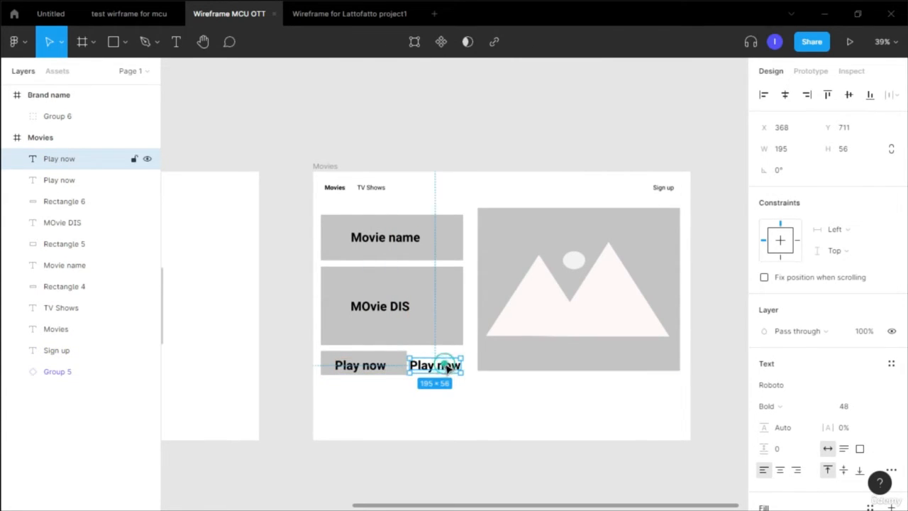
double_click(447, 366)
type("Trailer")
- Reduce the description rectangle's height by raising its bottom edge
left_click(400, 342)
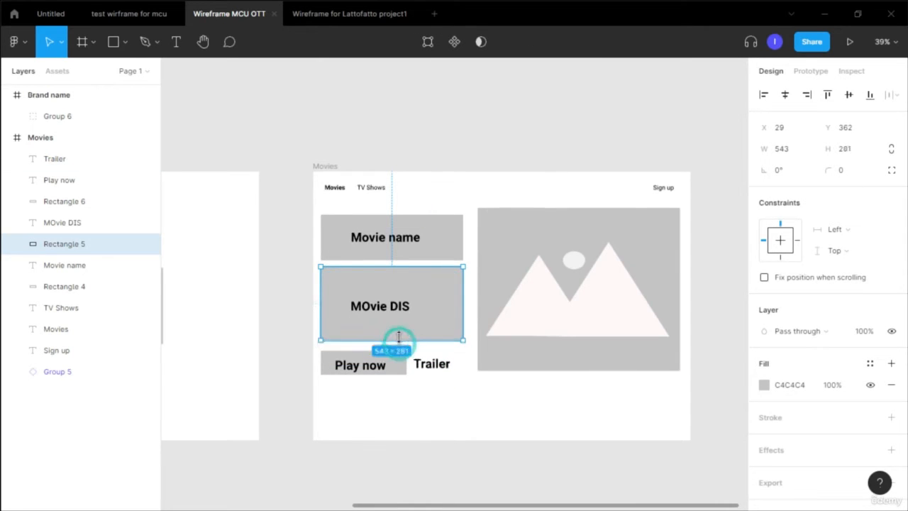
left_click_drag(399, 338, 401, 299)
left_click(400, 306)
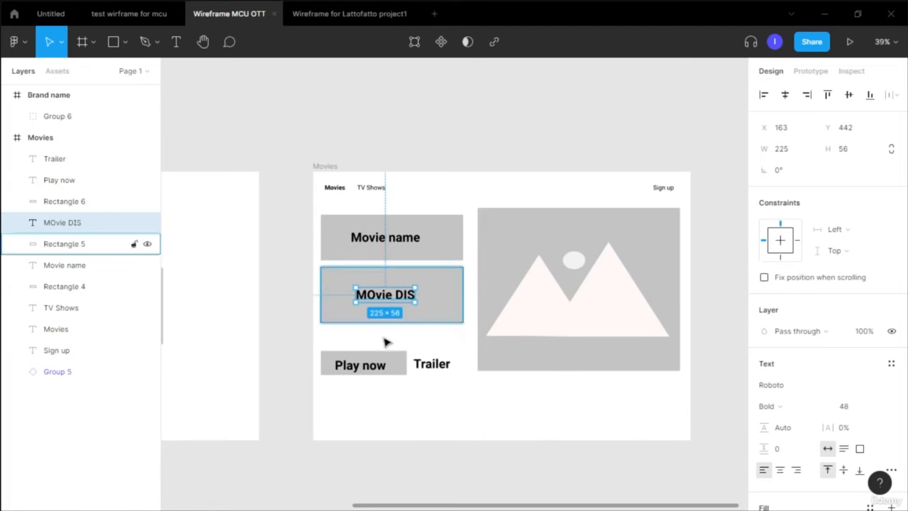
- Move the Play now button and Trailer label up to sit just beneath the description box
left_click(391, 356)
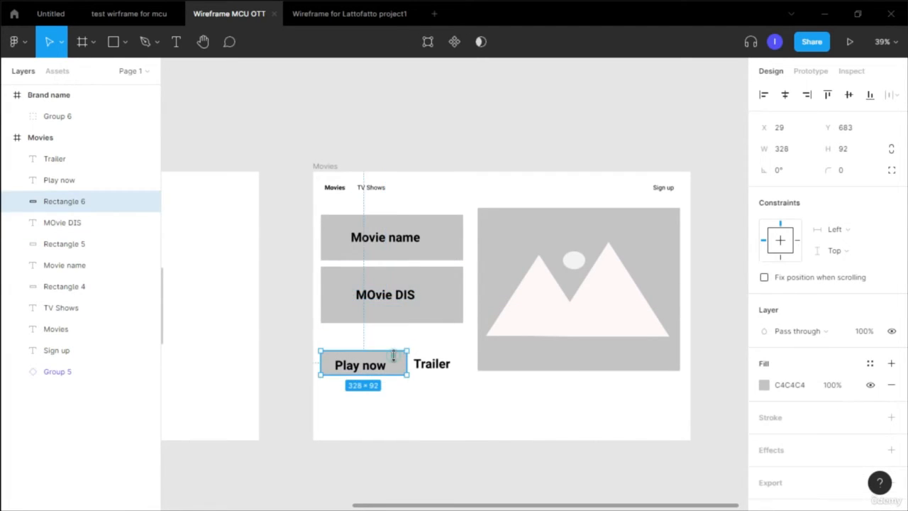
left_click(438, 364, "shift")
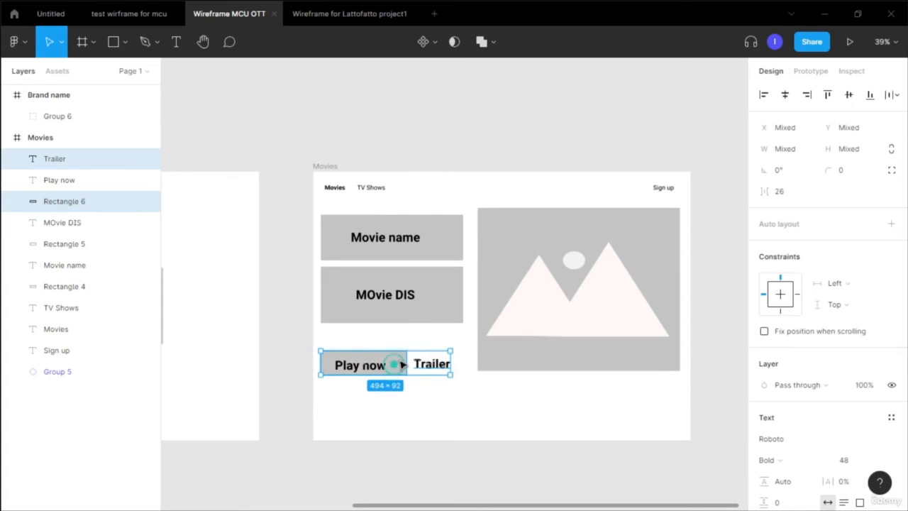
left_click_drag(401, 362, 396, 347)
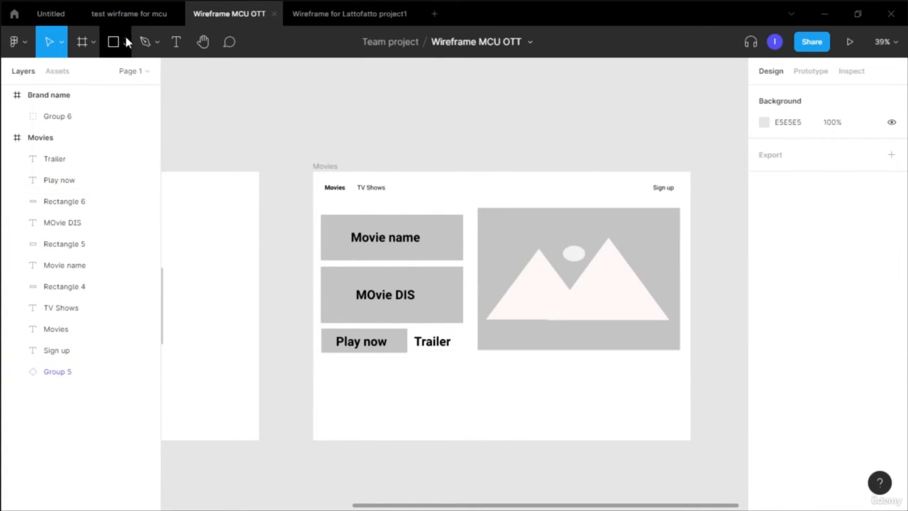
- Draw a wide rectangle about 1320 × 215 across the bottom of the Movies frame
left_click(126, 42)
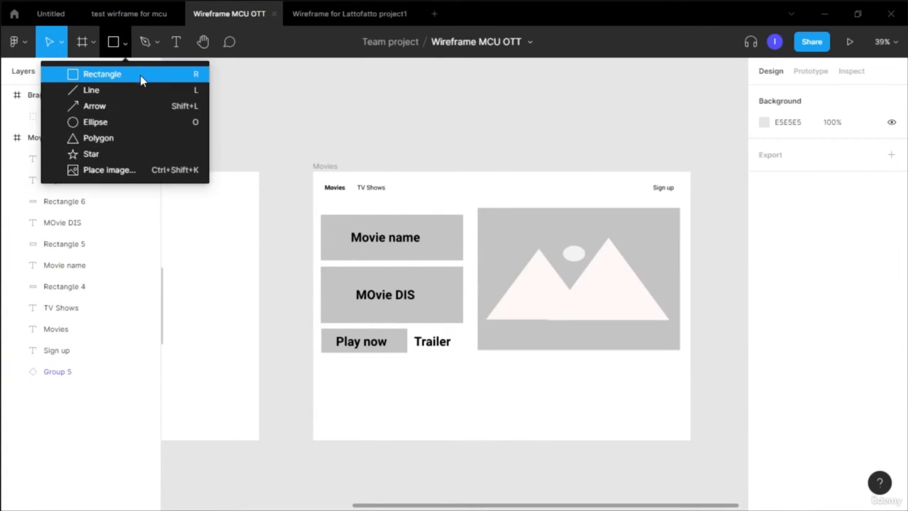
left_click(141, 81)
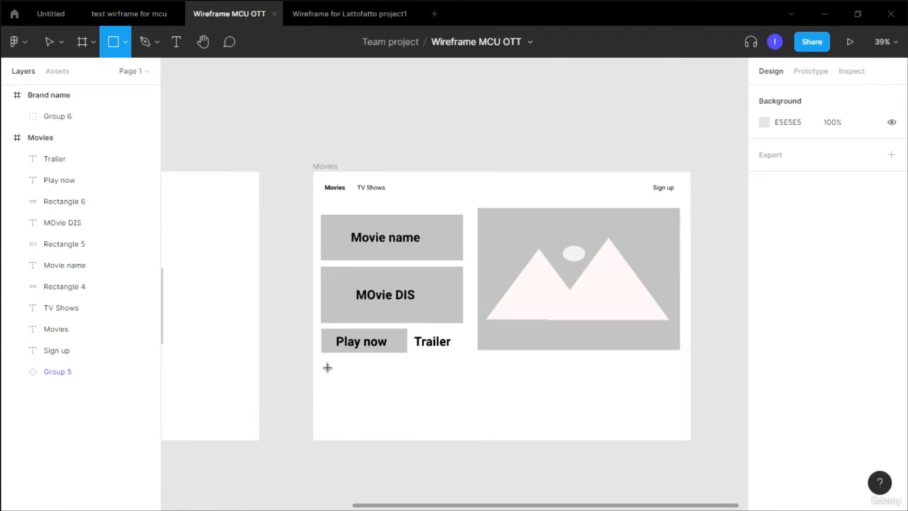
mouse_move(329, 368)
left_mouse_down()
mouse_move(673, 435)
mouse_move(666, 426)
left_mouse_up()
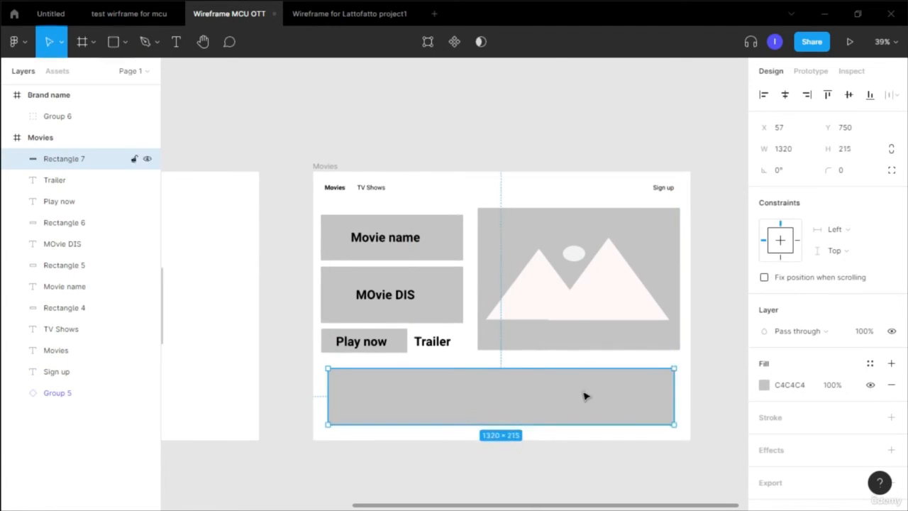
- Change the wide rectangle's fill to dark grey 595959
left_click(764, 384)
left_click_drag(608, 271, 564, 287)
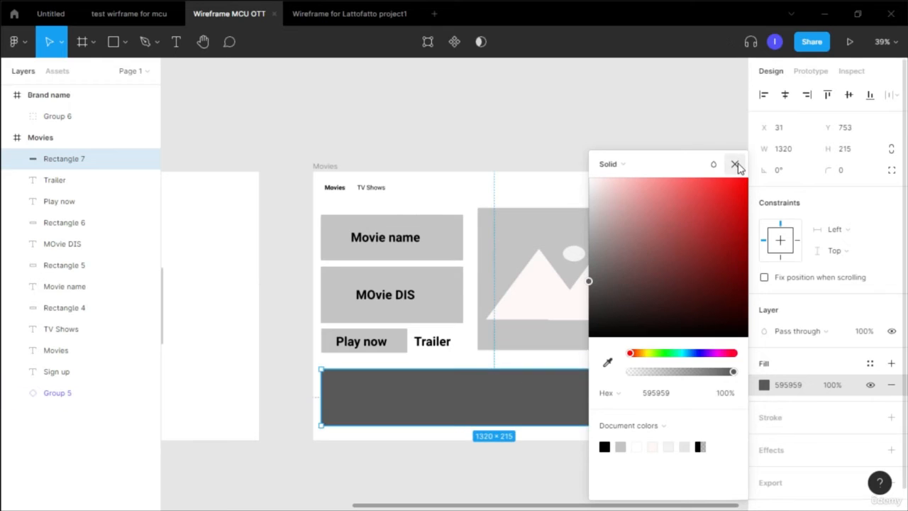
left_click(738, 163)
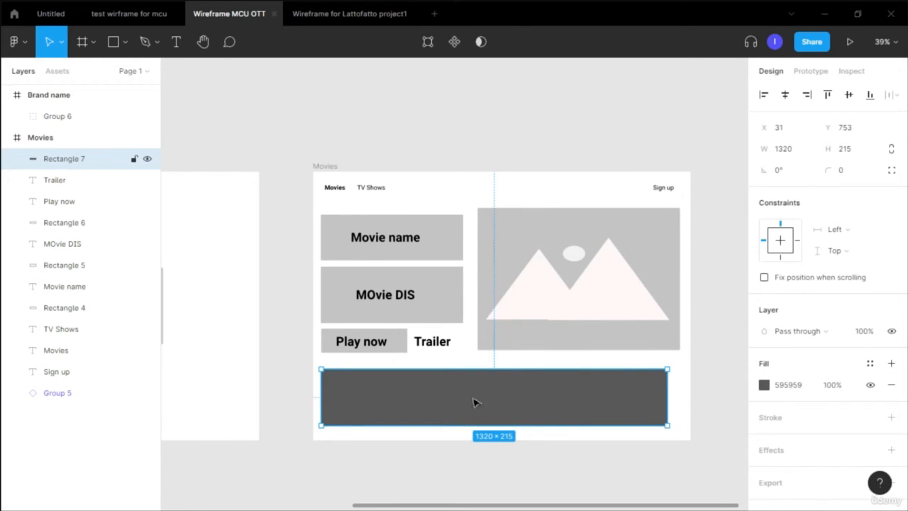
- Draw a row of thumbnail rectangles about 239 × 163 inside the dark strip
left_click(525, 395)
left_click(125, 41)
left_click(142, 71)
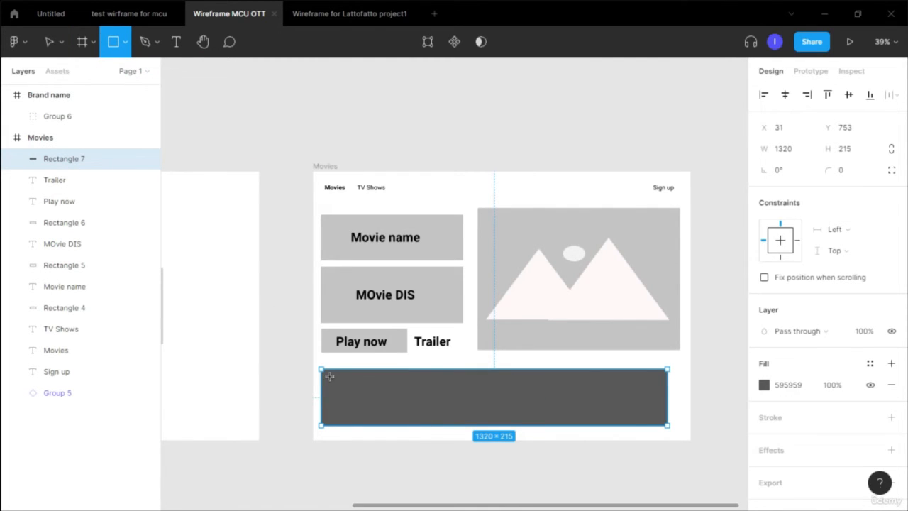
left_click_drag(329, 376, 647, 408)
key("Delete")
- Select the four thumbnails with the dark strip and align them on their vertical centres
left_click(357, 410)
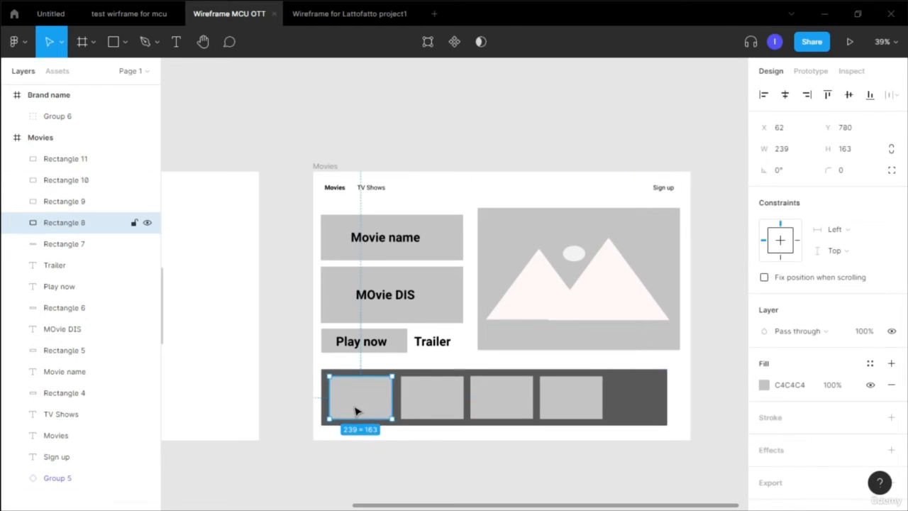
left_click(444, 401, "shift")
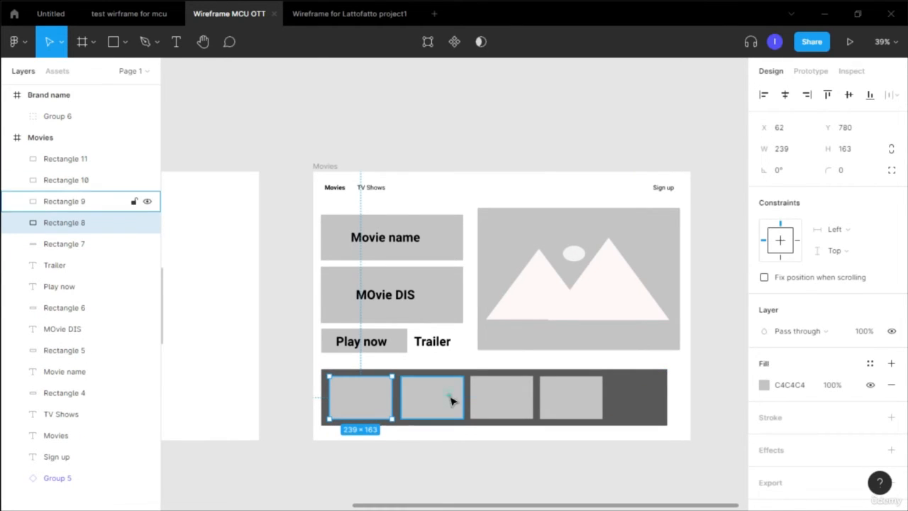
left_click(511, 399, "shift")
left_click(567, 405, "shift")
left_click(629, 399, "shift")
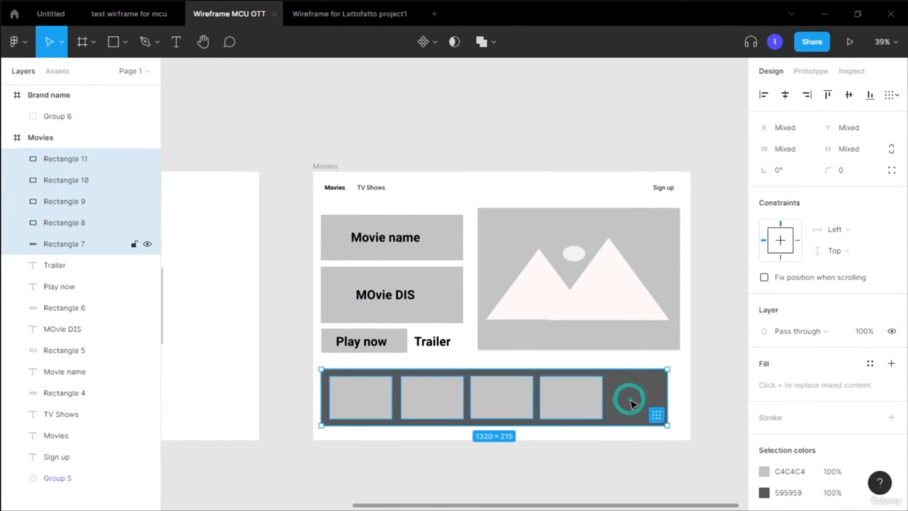
left_click(869, 94)
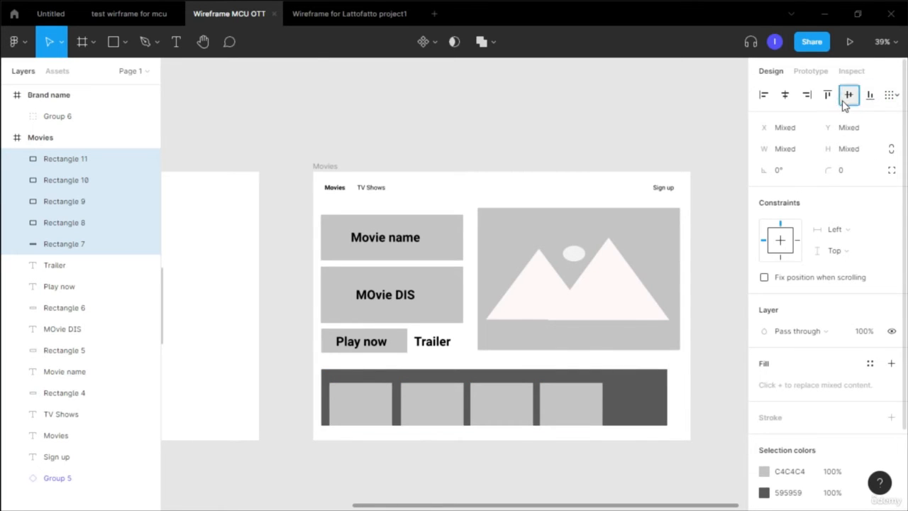
left_click(845, 101)
- Shift the four thumbnails sideways to spread them evenly across the dark strip
left_click(586, 399)
left_click_drag(586, 399, 621, 398)
double_click(505, 399)
left_click(177, 42)
left_click_drag(502, 397, 520, 398)
left_click_drag(426, 397, 439, 398)
double_click(360, 397)
left_click(175, 41)
left_click_drag(361, 397, 373, 397)
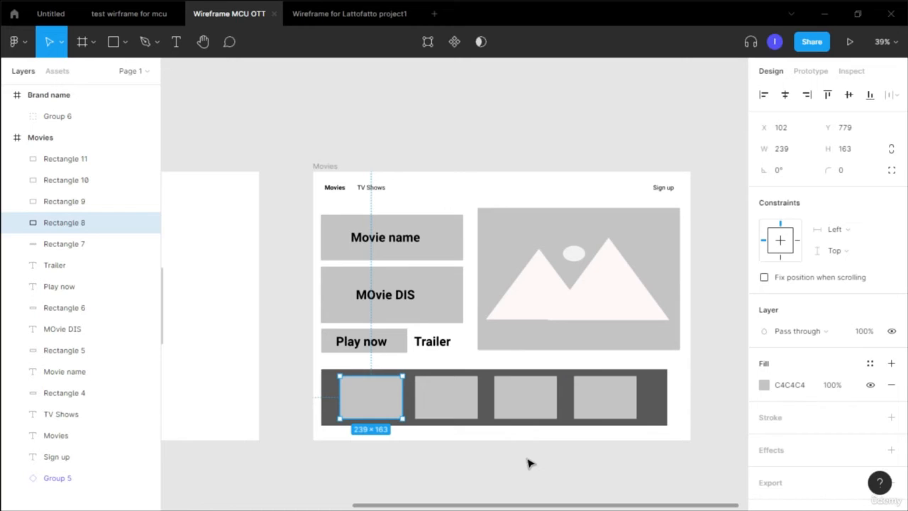
- Enlarge the second thumbnail to about 350 × 278 so it stands out from the strip
left_click(529, 463)
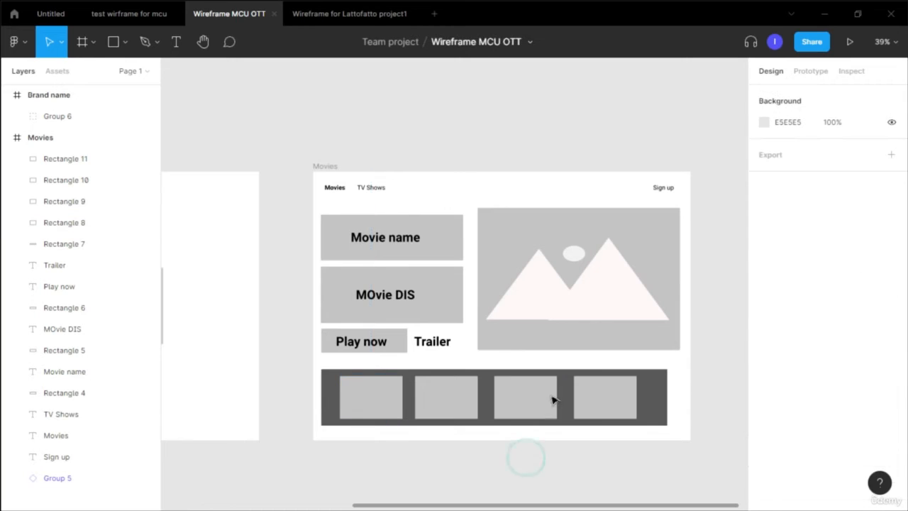
left_click(462, 405)
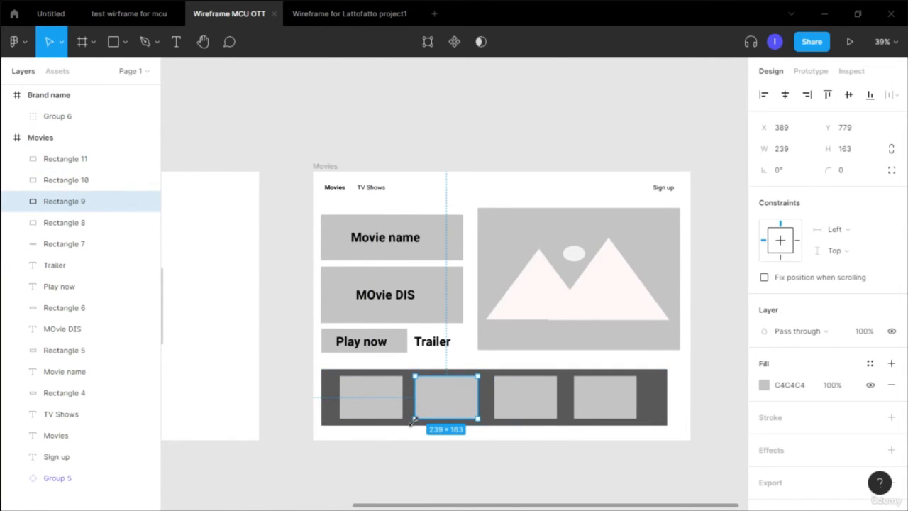
left_click_drag(415, 419, 405, 427)
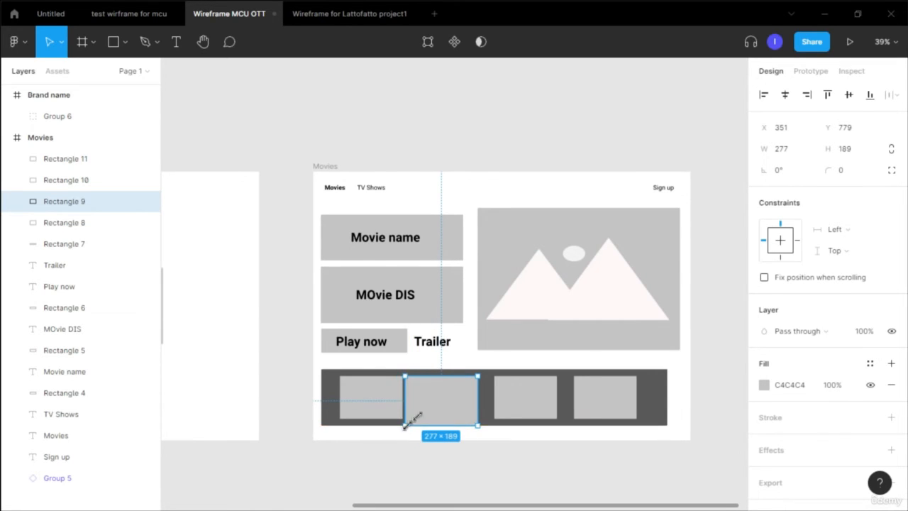
left_click_drag(480, 376, 497, 365)
left_click_drag(404, 427, 408, 427)
left_click_drag(445, 405, 442, 407)
left_click_drag(492, 428, 495, 434)
left_click_drag(399, 362, 400, 362)
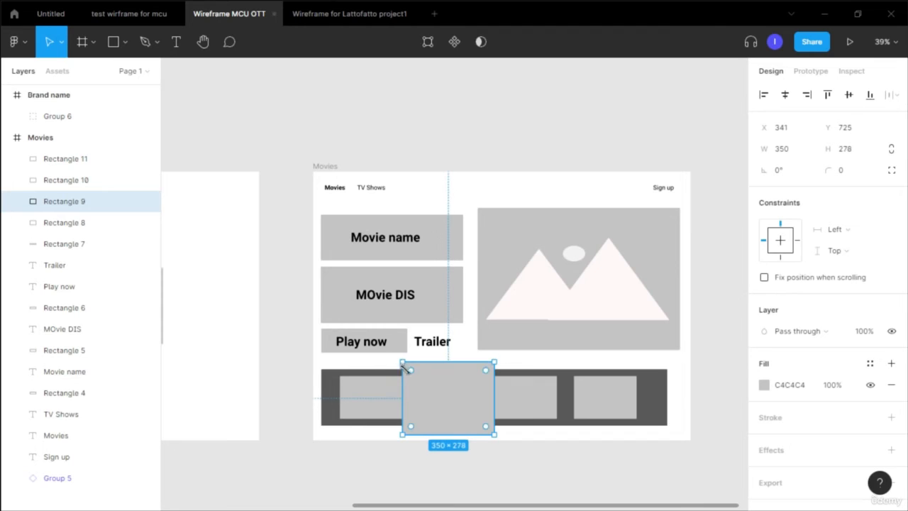
- Add a black stroke of weight 5 to the enlarged thumbnail
left_click(787, 419)
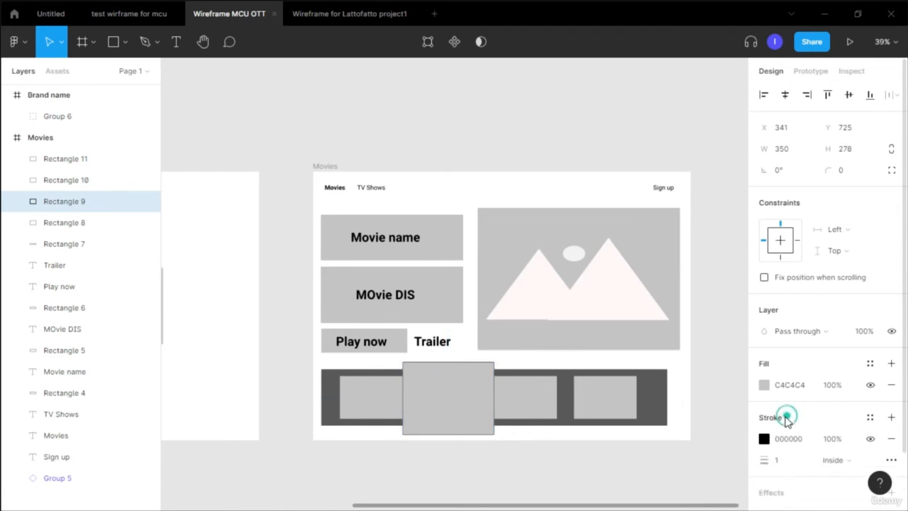
left_click(784, 461)
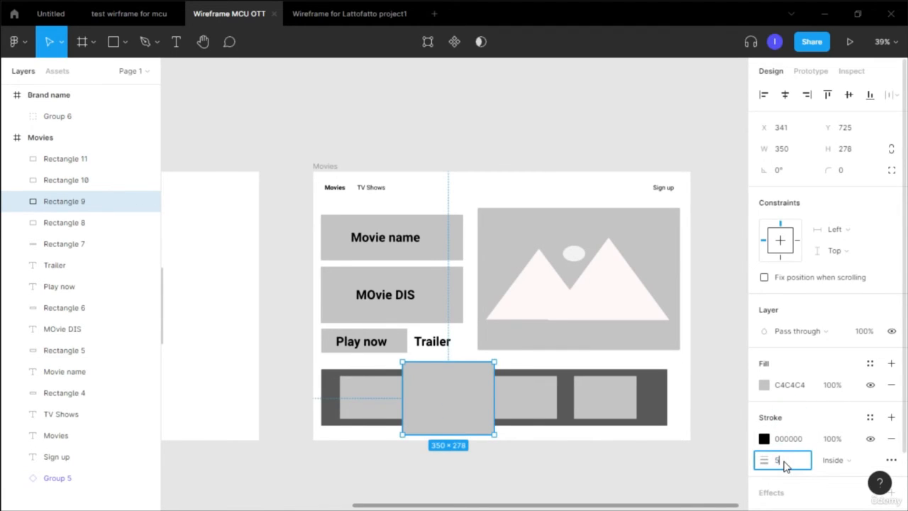
type("5")
key("Return")
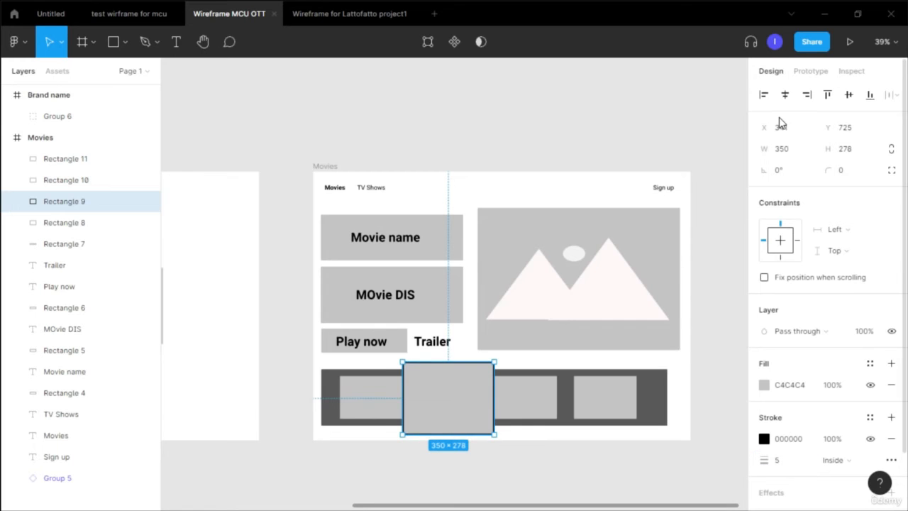
key("Escape")
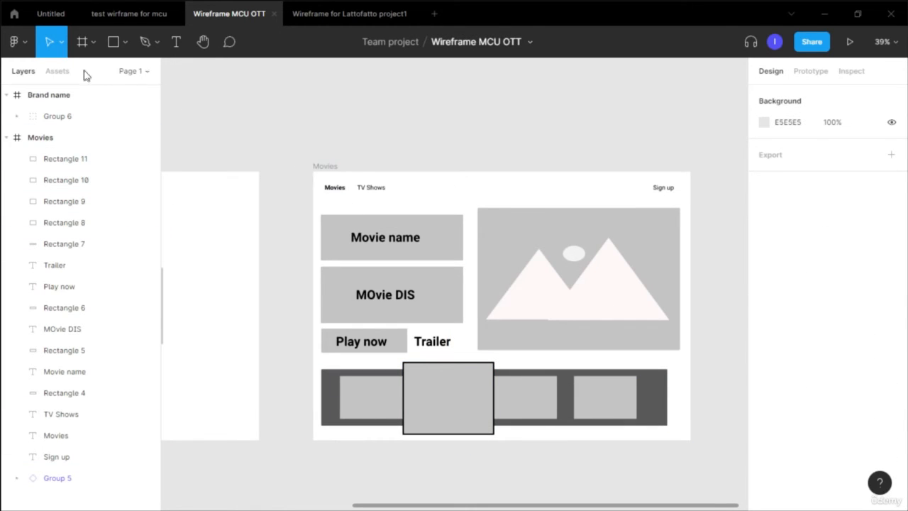
- Enable the feather icons + extras library for this file
left_click(51, 73)
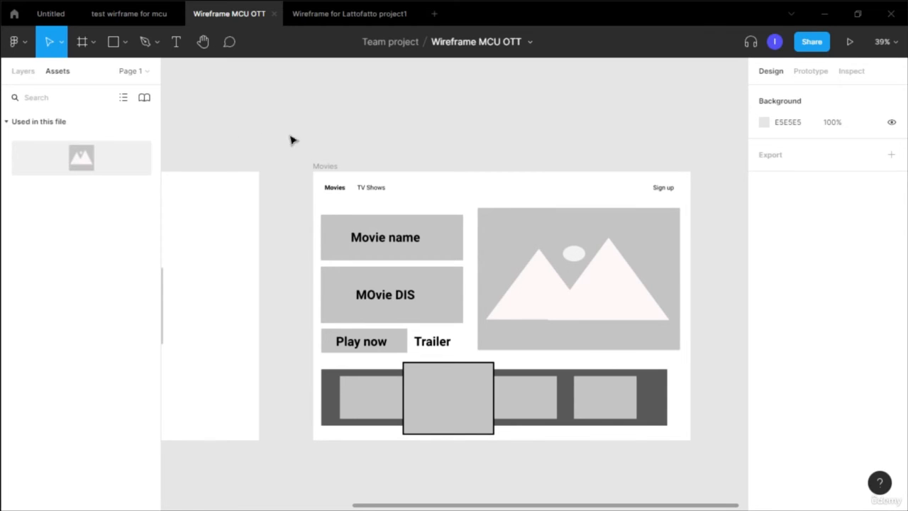
left_click(144, 98)
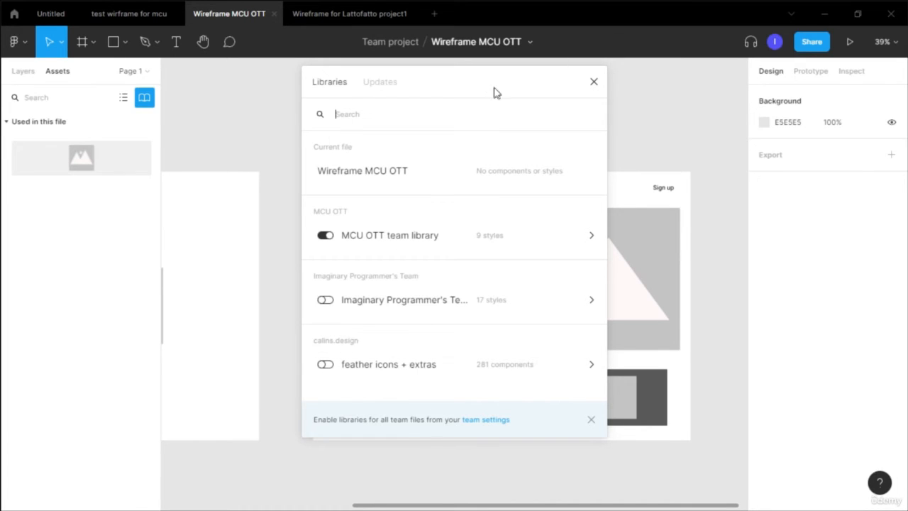
left_click(326, 365)
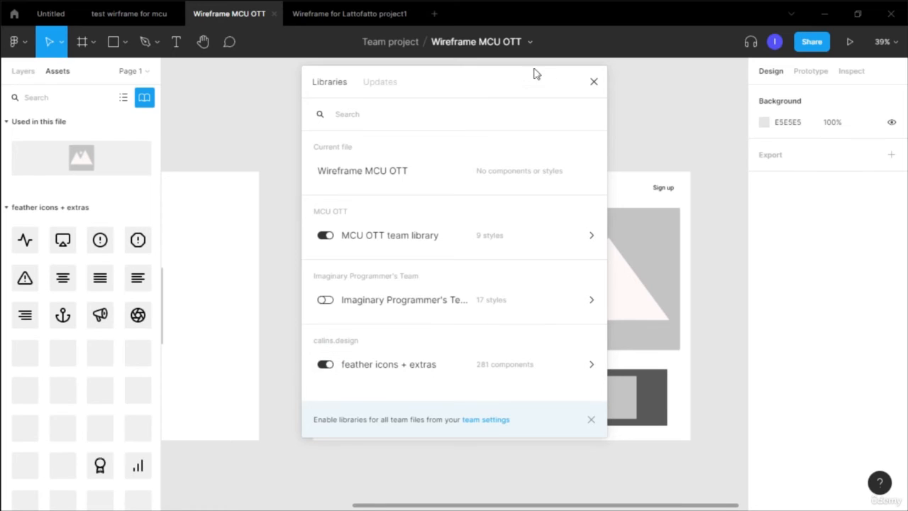
left_click(594, 82)
- Search the assets for search and place the search icon in the navigation bar left of Sign up
left_click(64, 99)
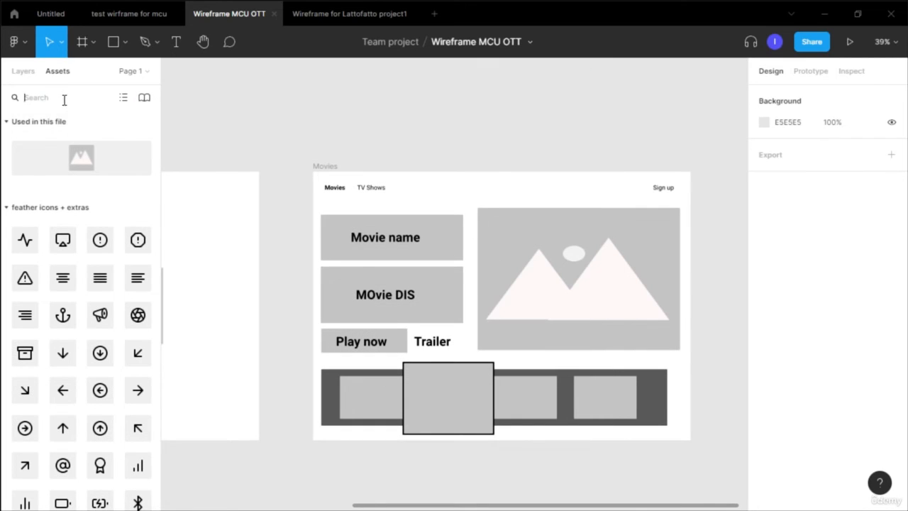
type("search")
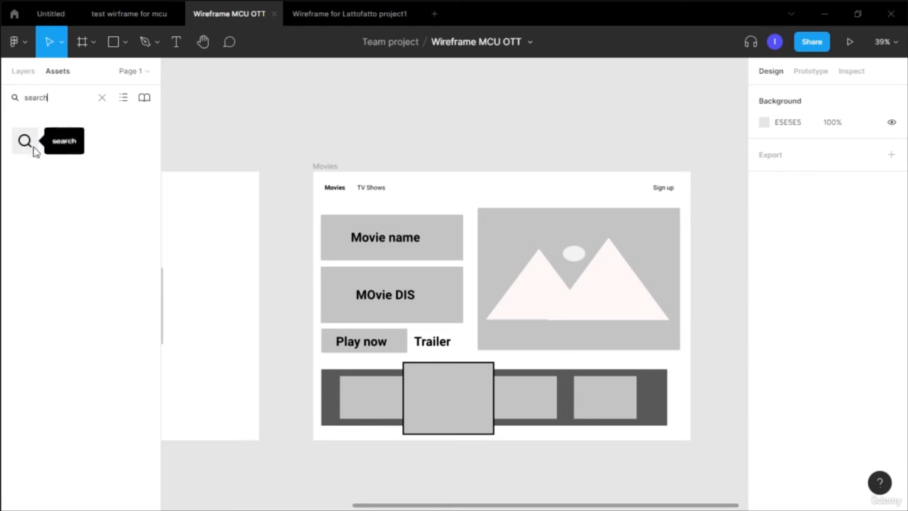
left_click_drag(30, 149, 596, 187)
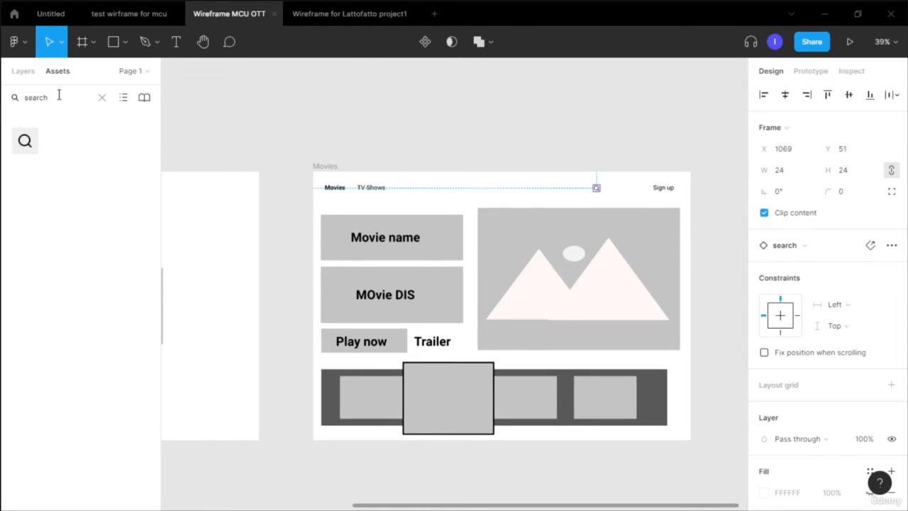
- Search the assets for bell and place the notification bell icon between the search icon and Sign up
left_click(102, 99)
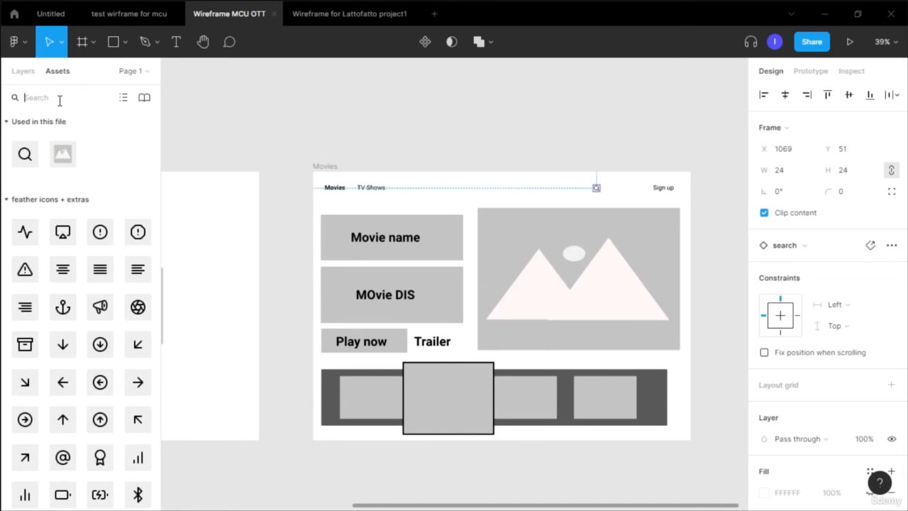
type("bell")
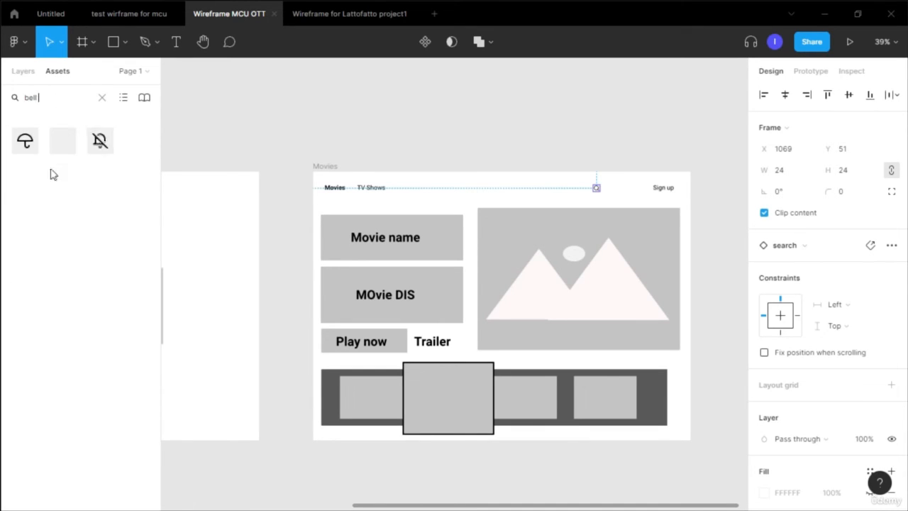
left_click_drag(63, 140, 633, 200)
scroll(614, 227, "up", 3)
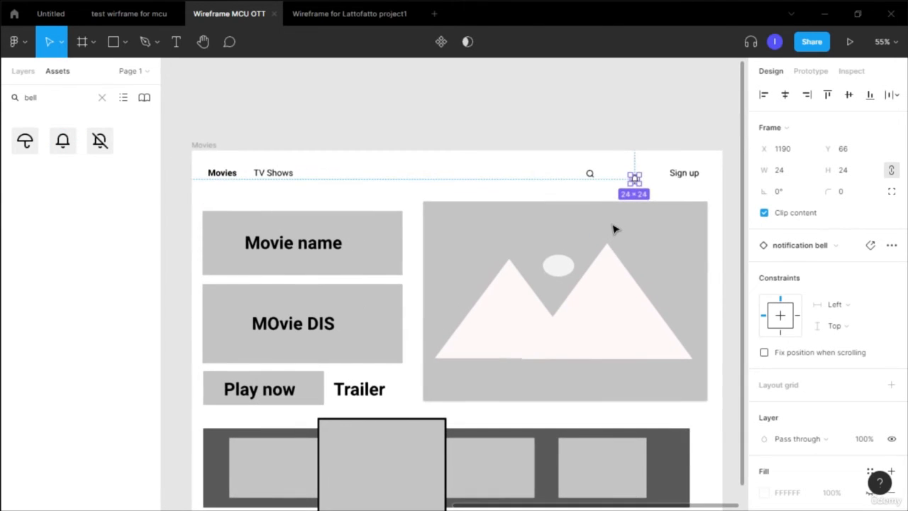
left_click(650, 174)
mouse_move(634, 178)
left_mouse_down()
mouse_move(644, 171)
mouse_move(632, 177)
left_mouse_up()
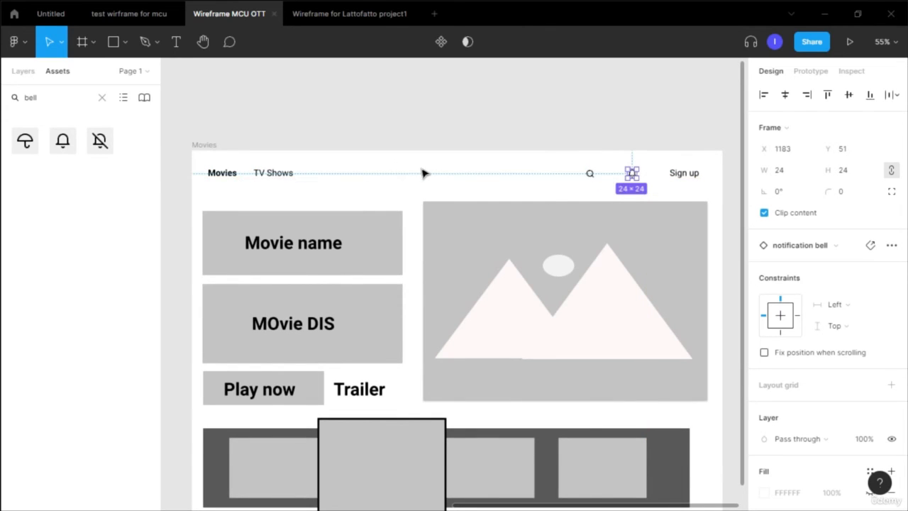
- Select Movies, TV Shows, the search icon, the bell and Sign up, and align their vertical centres
left_click(237, 179)
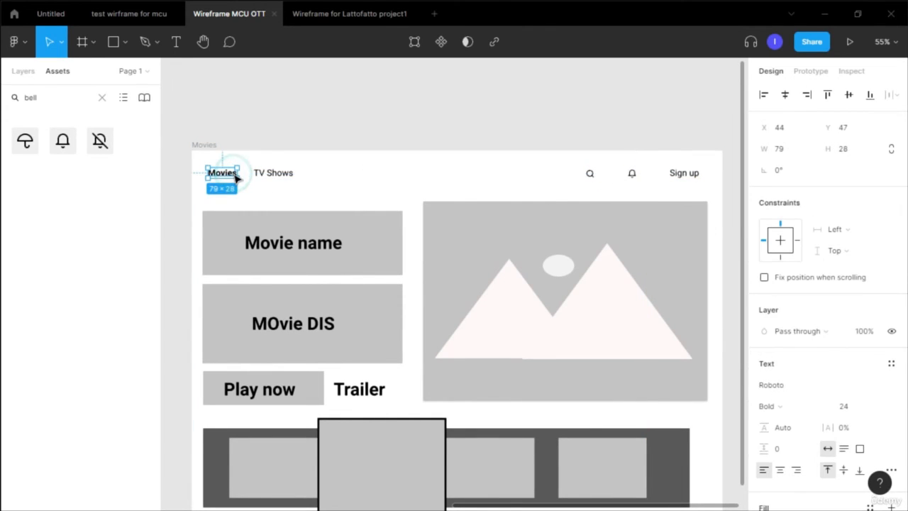
left_click(282, 175, "shift")
left_click(590, 174, "shift")
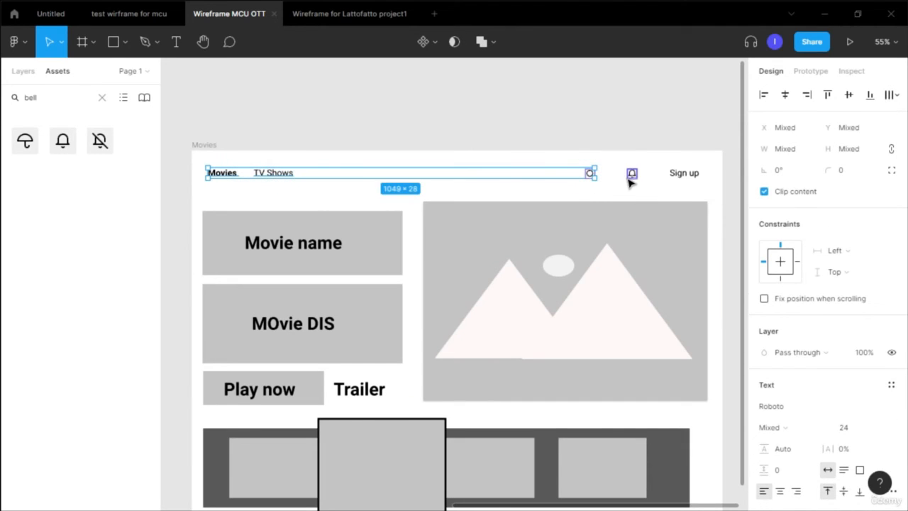
left_click(630, 175, "shift")
left_click(680, 174, "shift")
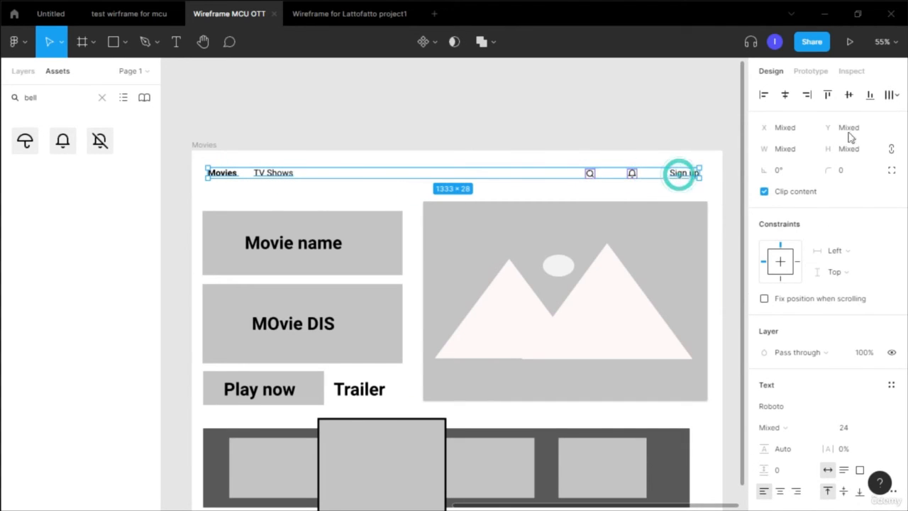
left_click(854, 95)
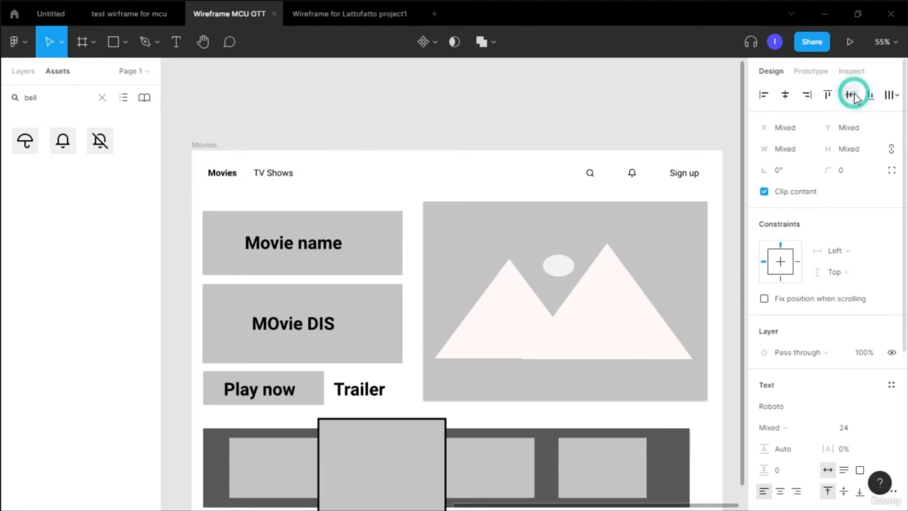
left_click(582, 131)
- Draw a rectangle about 309 × 69 in the centre of the navigation bar
scroll(584, 136, "down", 1)
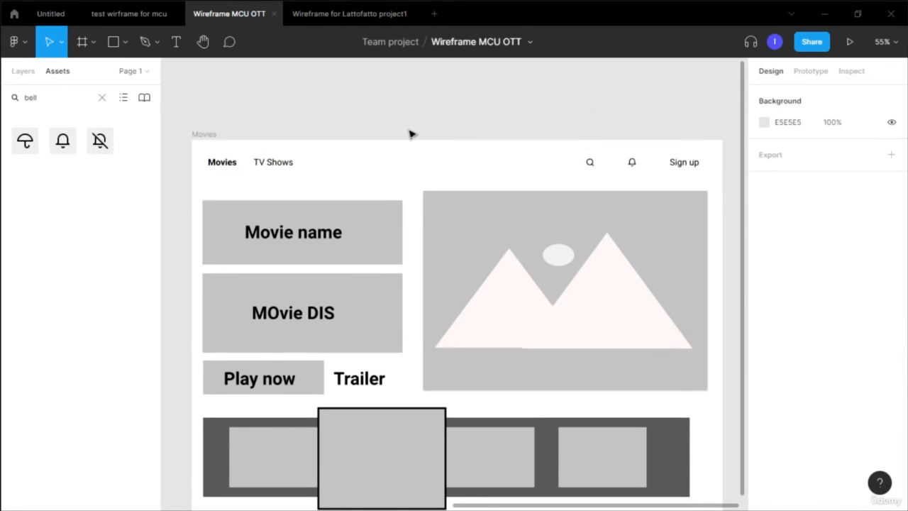
scroll(440, 155, "down", 3)
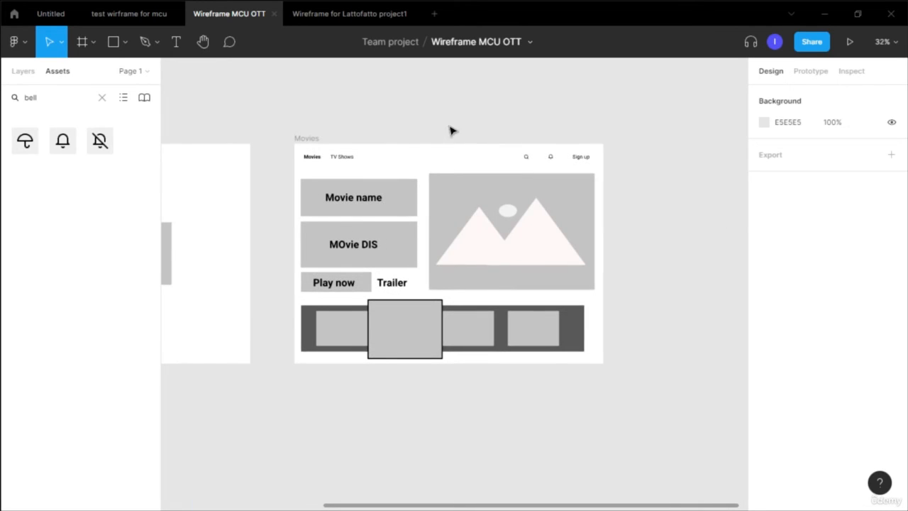
scroll(433, 150, "down", 3)
key("shift+2")
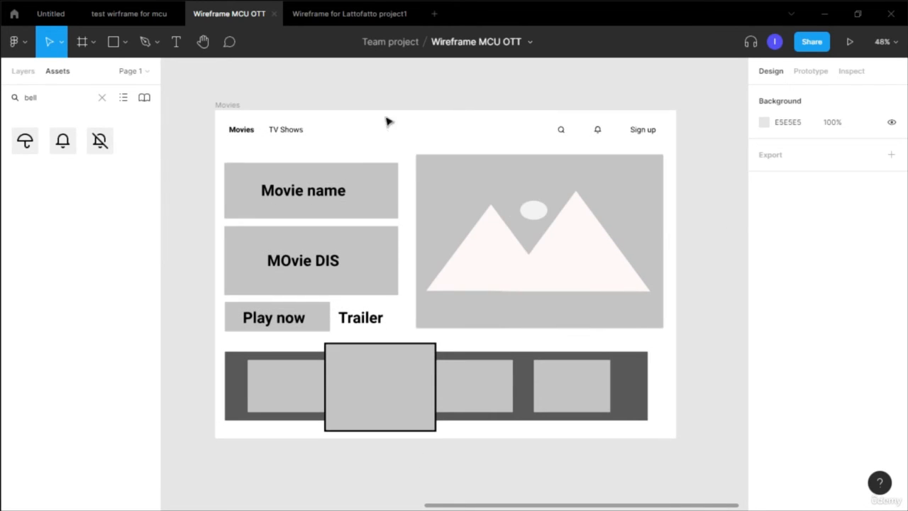
left_click(125, 43)
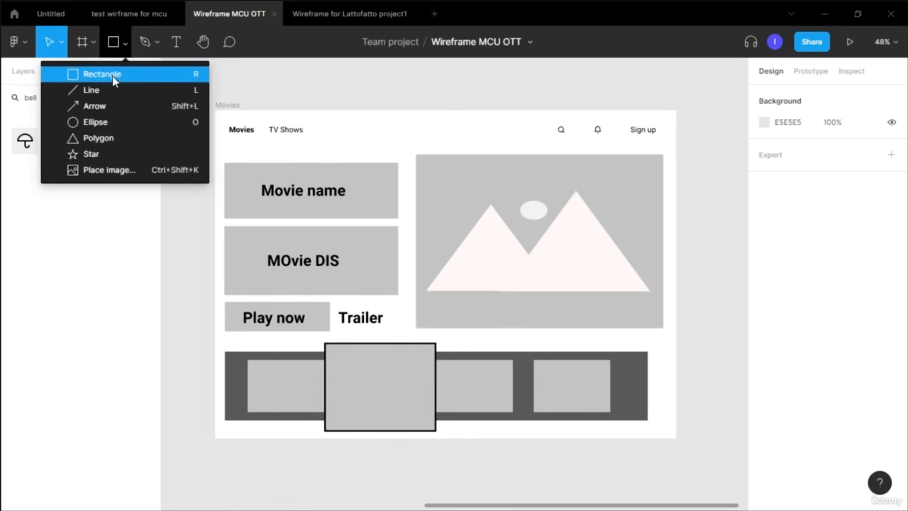
left_click(110, 73)
left_click_drag(391, 120, 489, 140)
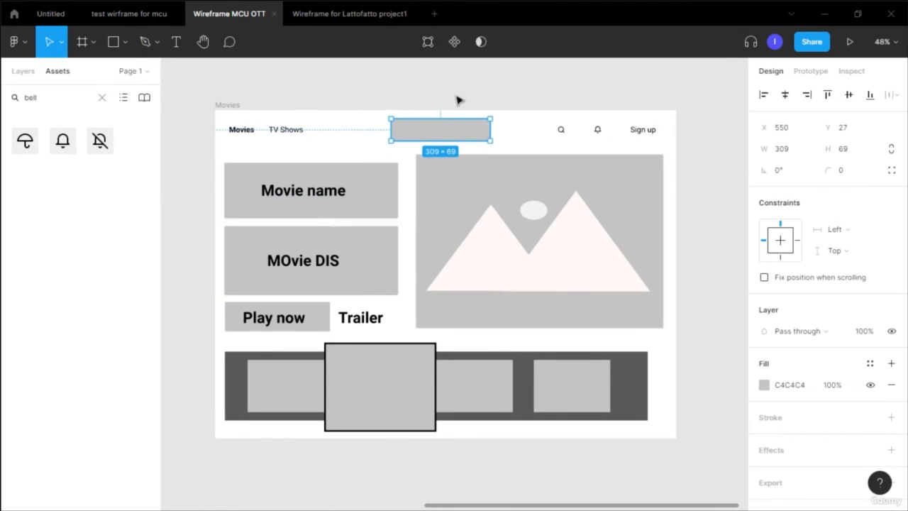
- Add the bold text Brand name over the new rectangle and nudge it into place
key("t")
left_click(411, 132)
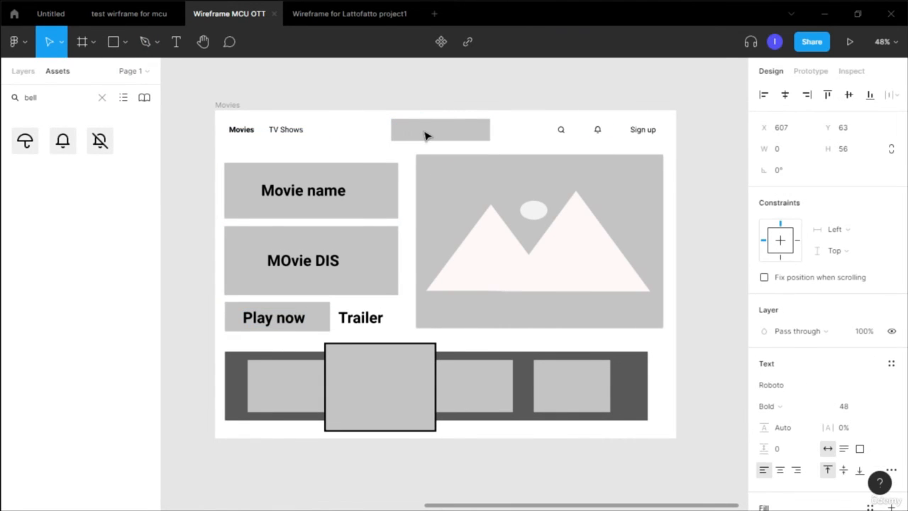
type("Brand name")
key("Escape")
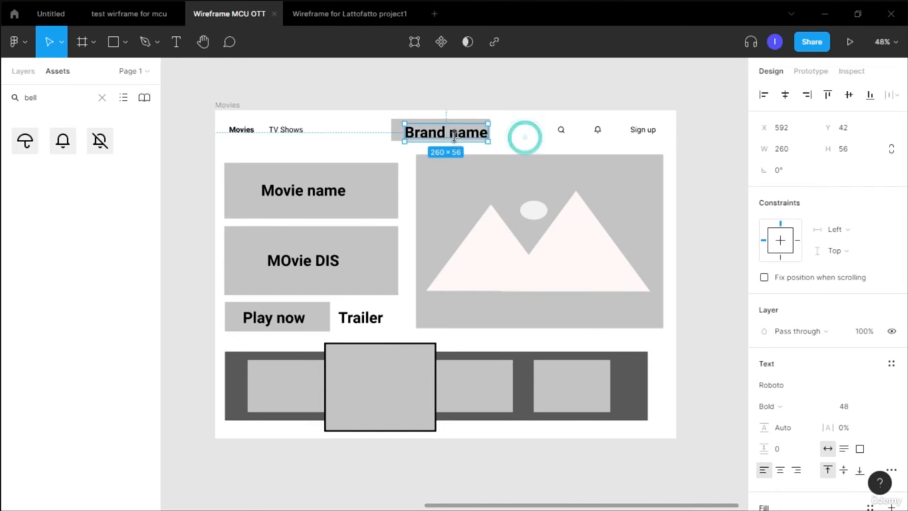
left_click_drag(457, 137, 454, 136)
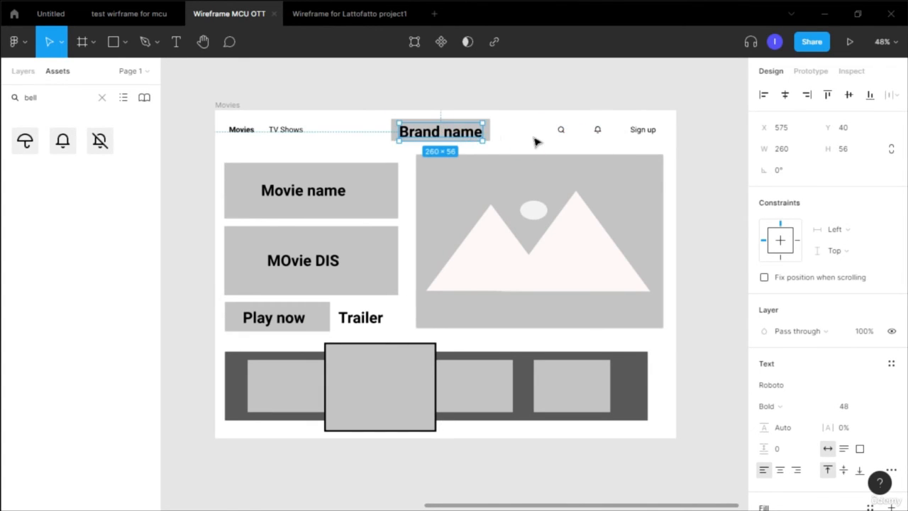
left_click(532, 135)
- Duplicate the Movies frame, placing the copy to its right
scroll(535, 139, "down", 1)
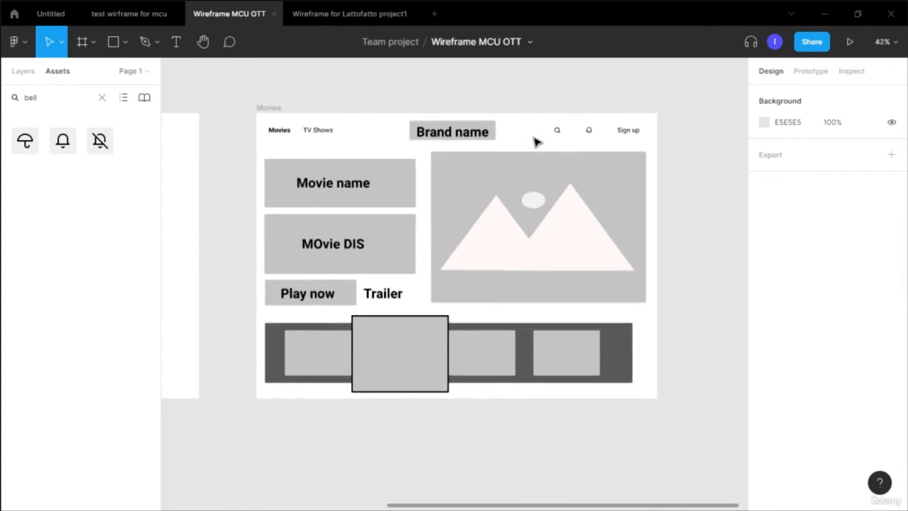
left_click_drag(546, 507, 568, 507)
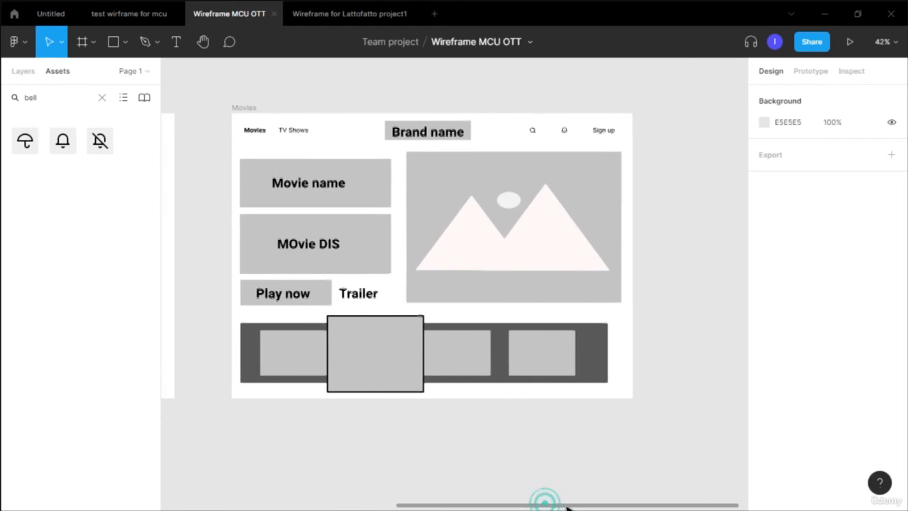
left_click(235, 109)
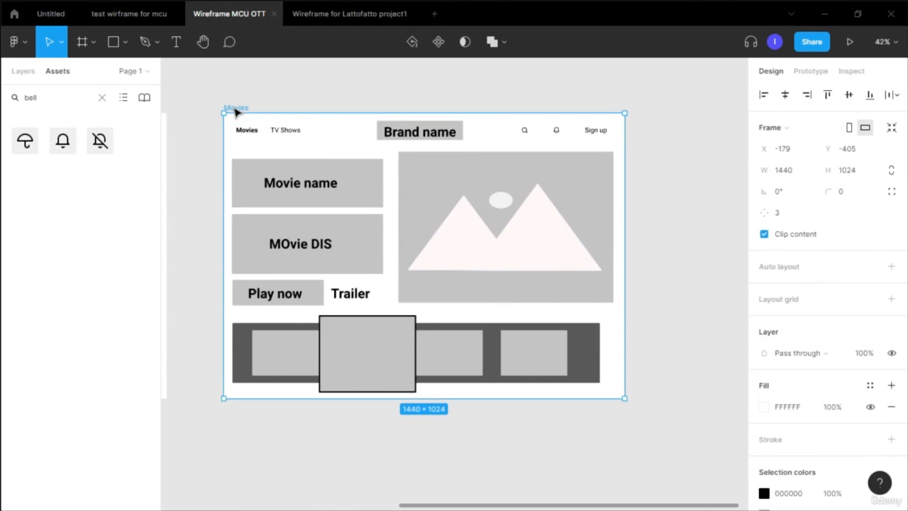
left_click_drag(247, 110, 503, 114)
- In the copy's navigation, set Movies to Regular weight and TV Shows to Bold
left_click(517, 130)
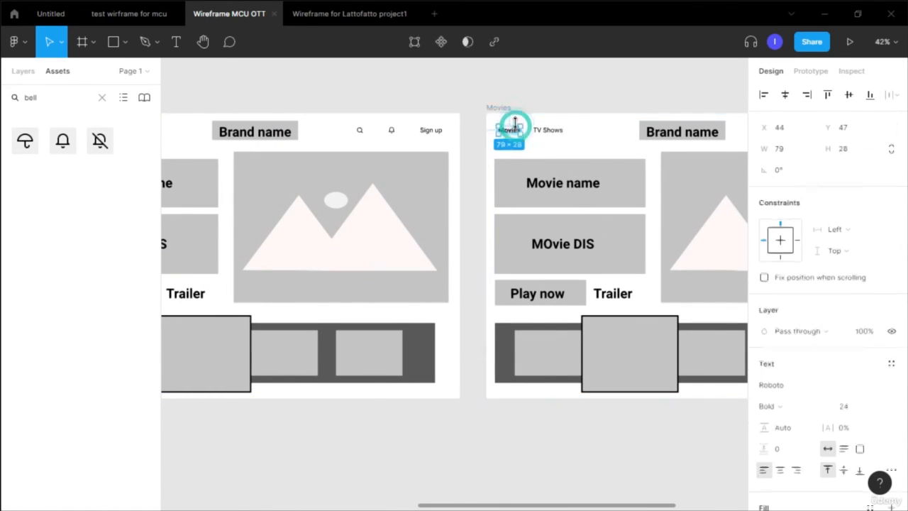
scroll(516, 134, "up", 5, "ctrl")
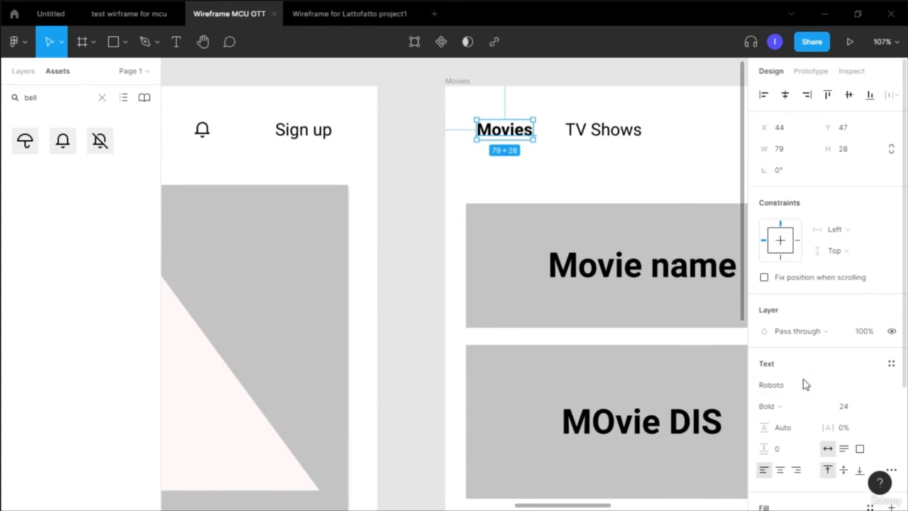
left_click(794, 410)
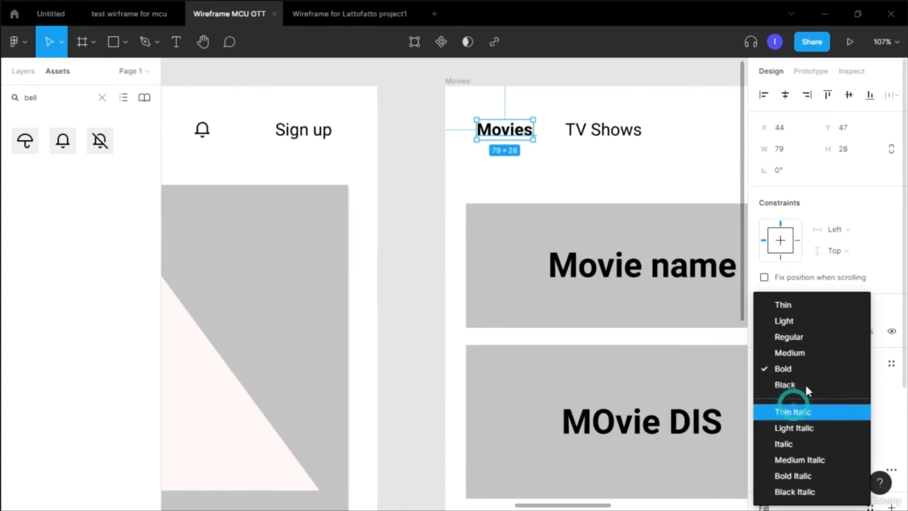
left_click(806, 339)
left_click(631, 133)
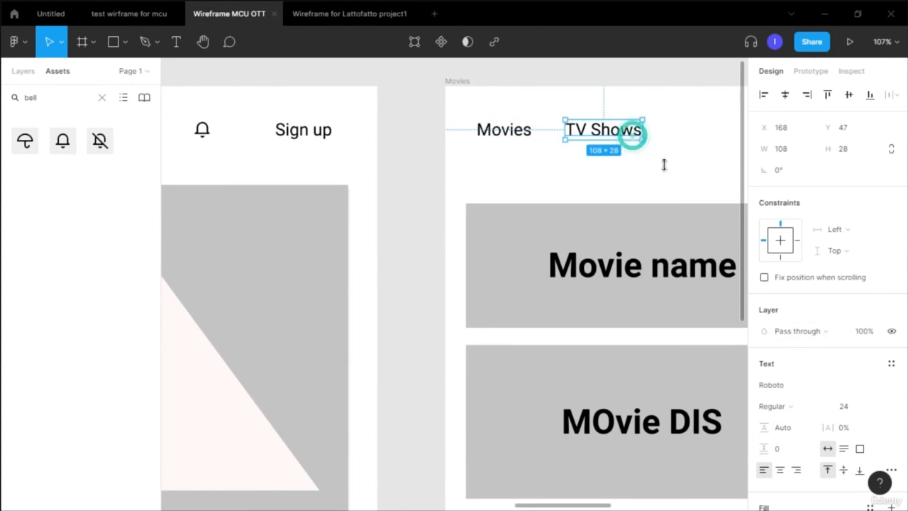
left_click(798, 405)
left_click(798, 368)
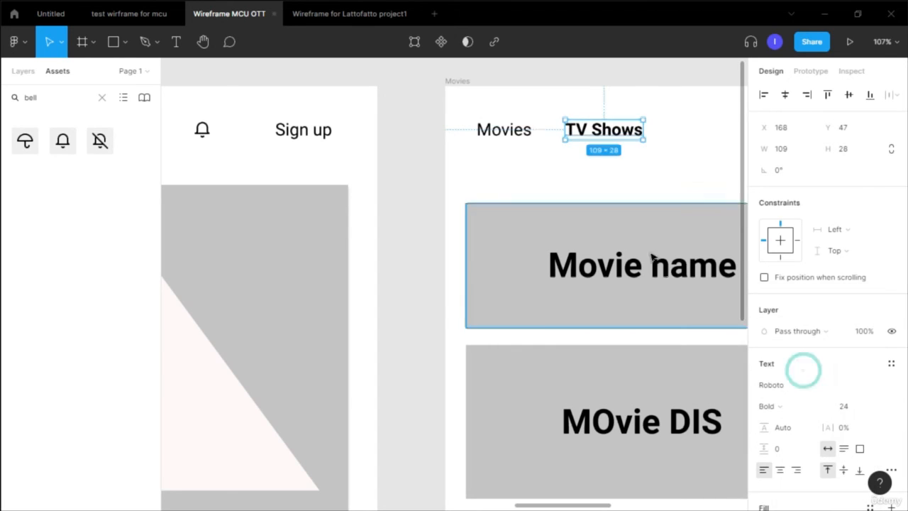
- Rename the duplicated frame TV shows
scroll(662, 234, "down", 1, "ctrl")
left_click(477, 92)
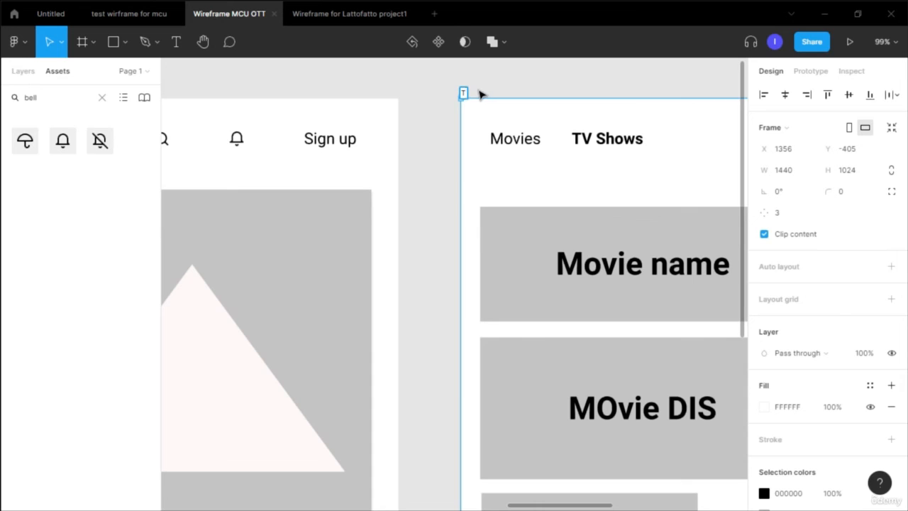
left_click(603, 66)
scroll(603, 84, "down", 5, "ctrl")
left_click_drag(595, 505, 669, 469)
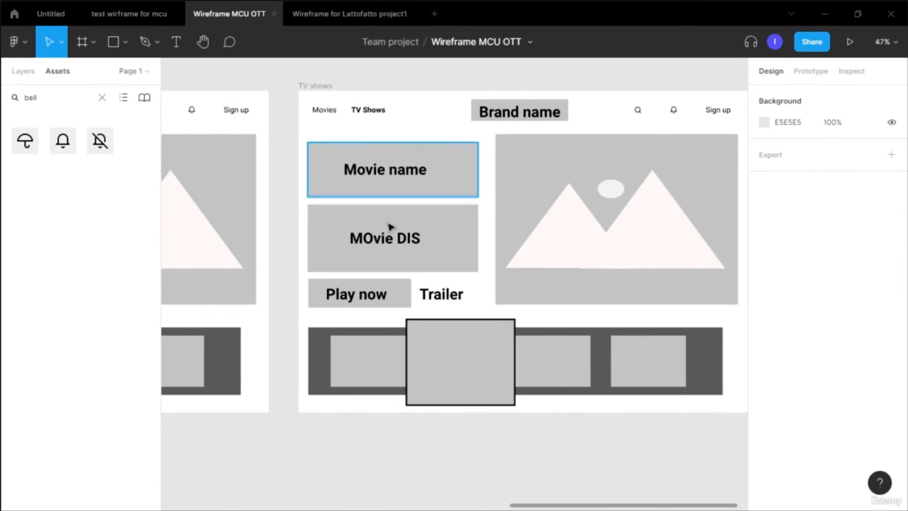
- Change the copy's title text from Movie name to TV shows name
left_click(367, 180)
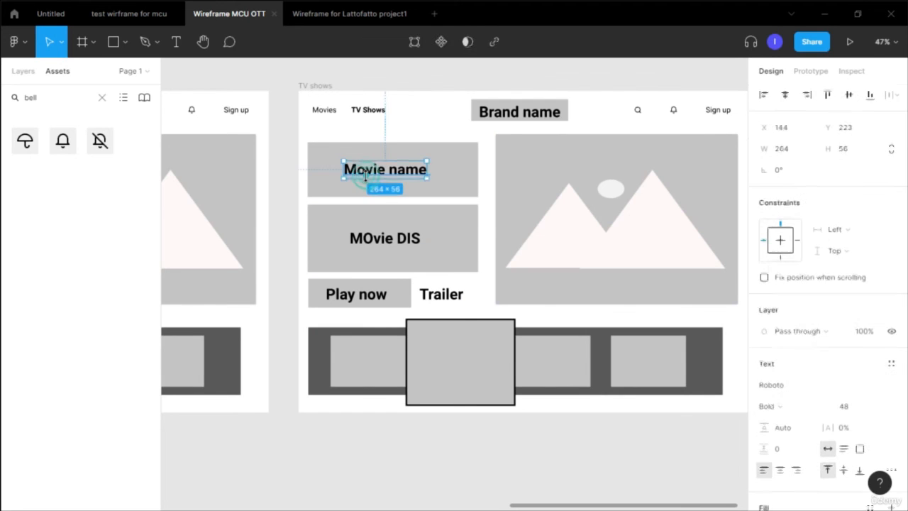
double_click(368, 177)
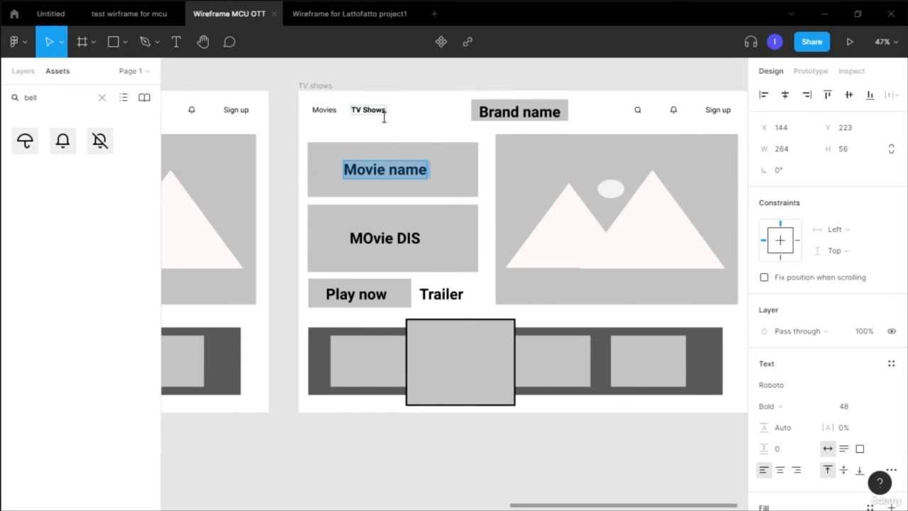
key("Escape")
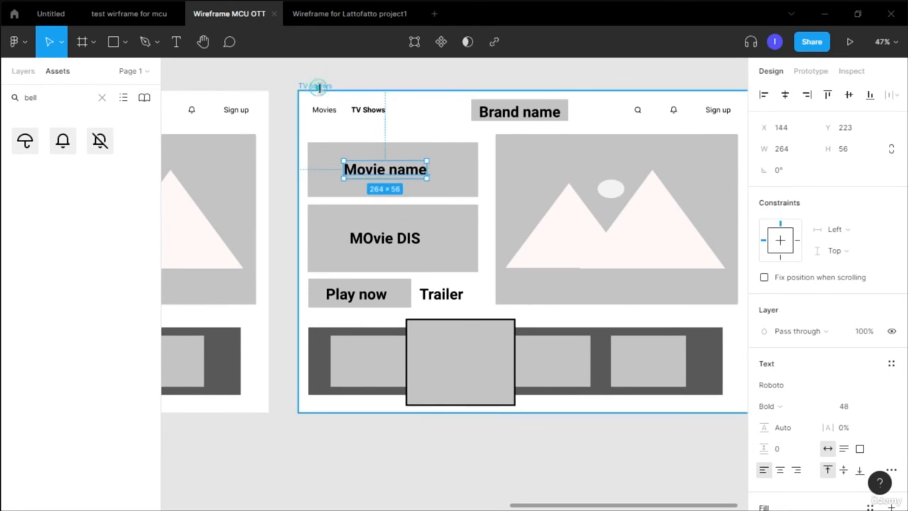
left_click(319, 86)
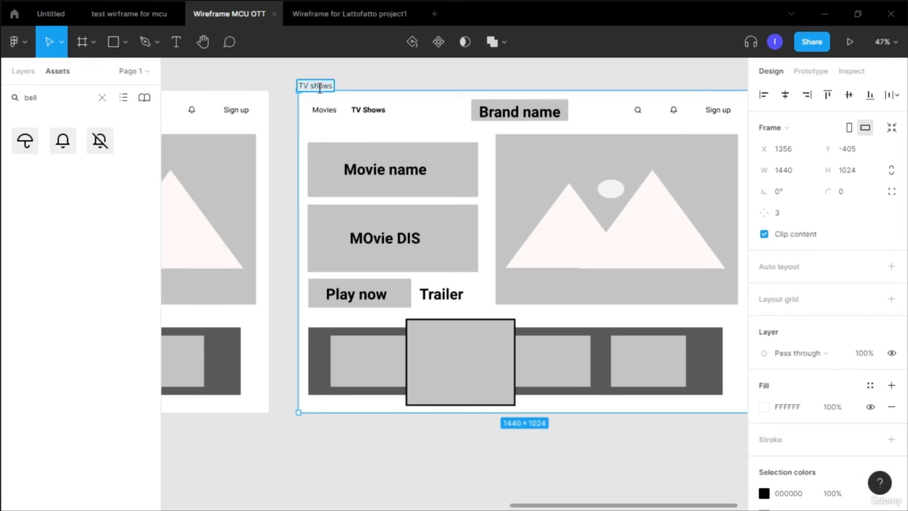
left_click(366, 168)
double_click(366, 178)
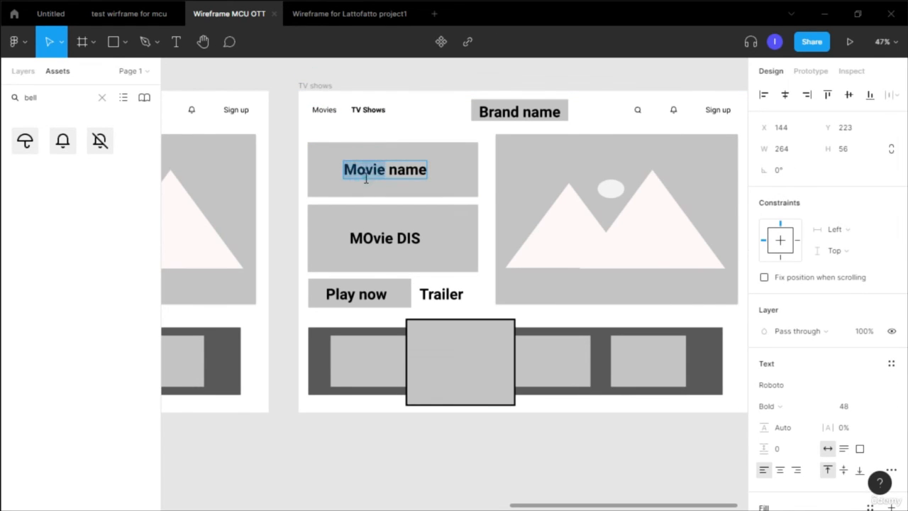
type("TV shows")
- Change the description placeholder to TV shows DIS
left_click(380, 242)
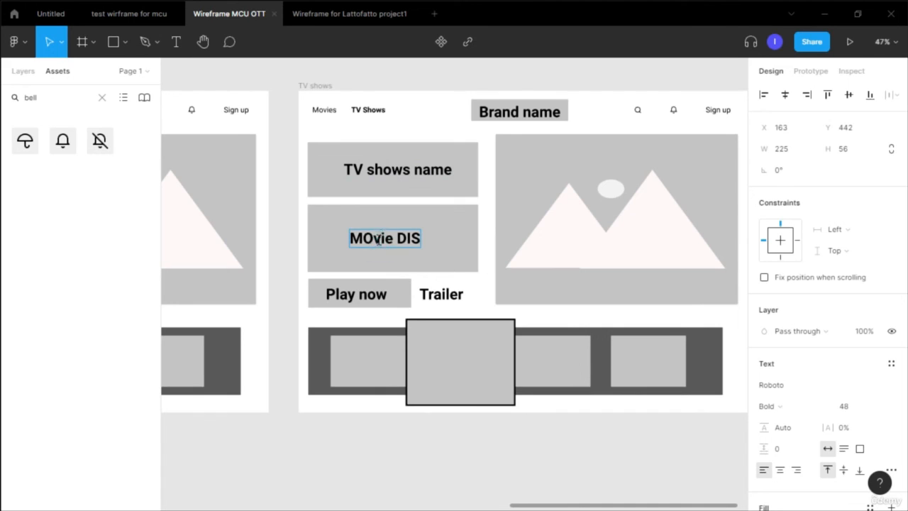
double_click(379, 240)
type("TV shows")
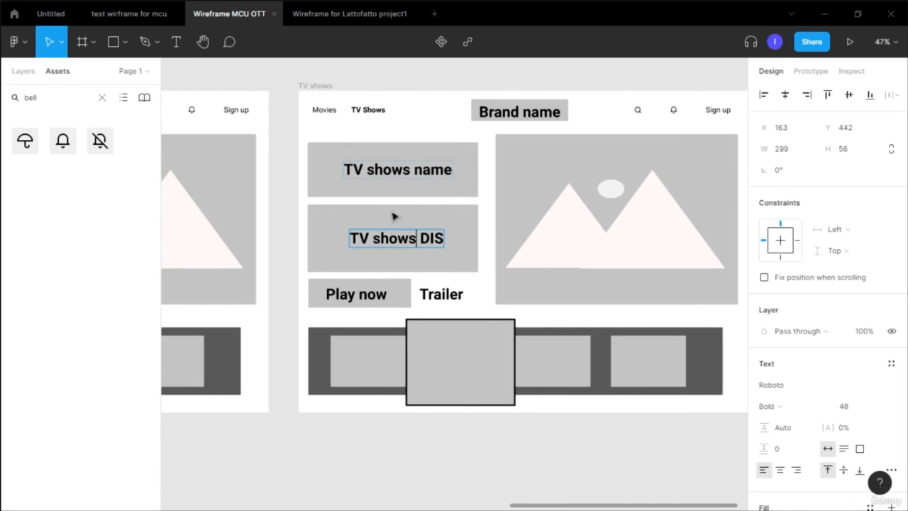
- Switch to the Untitled file and examine the finished MCU movies and TV shows designs
scroll(567, 203, "down", 3)
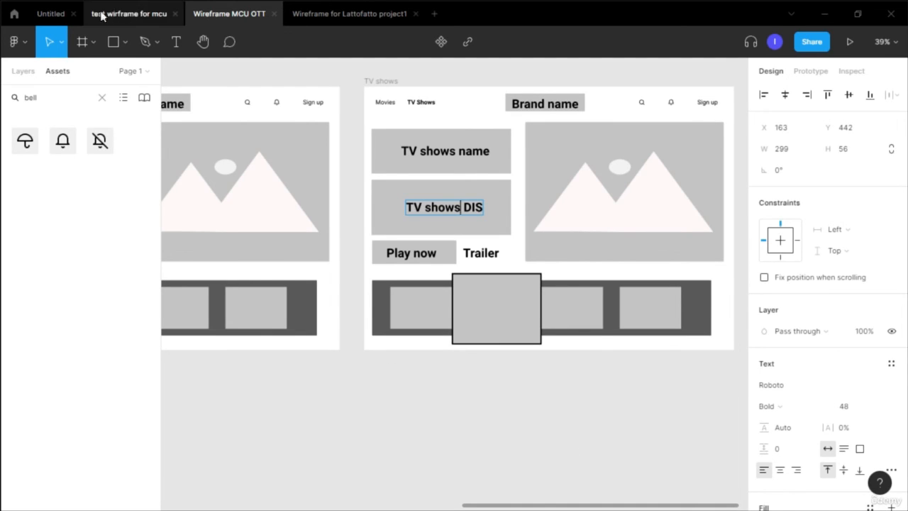
left_click(55, 20)
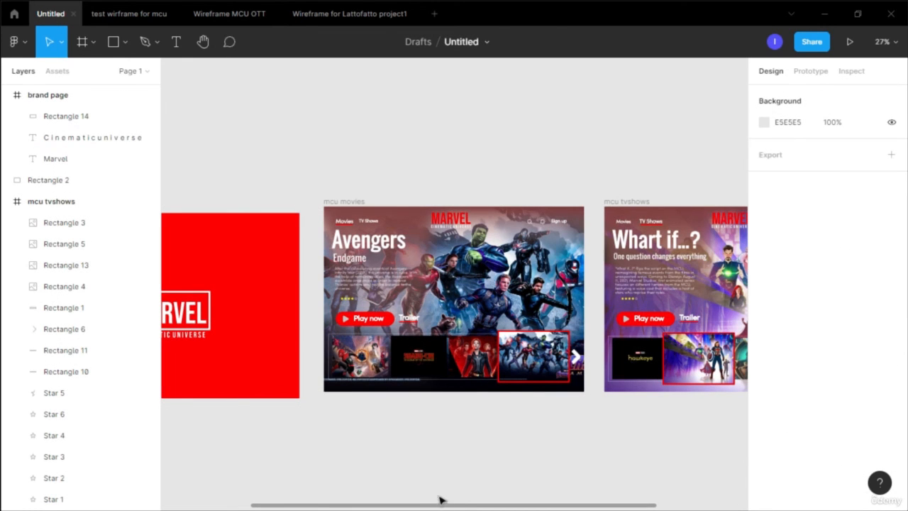
left_click_drag(448, 507, 454, 471)
scroll(528, 492, "right", 5)
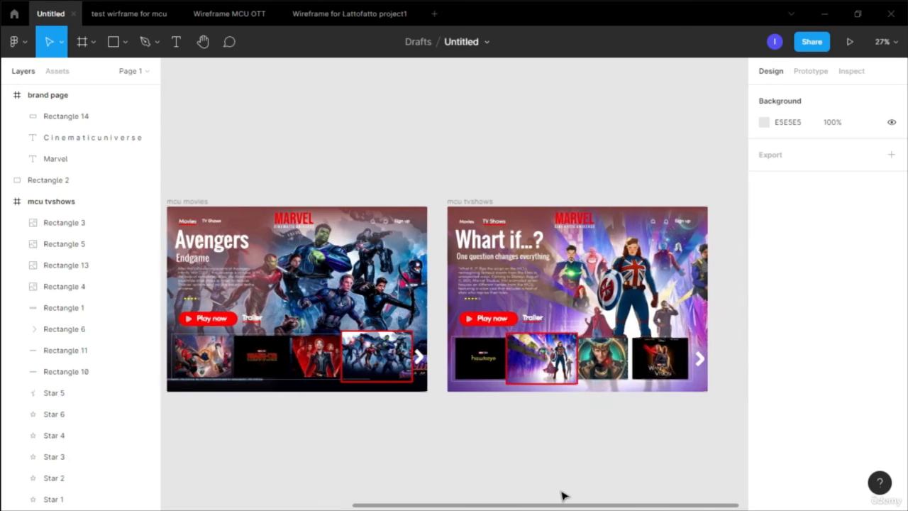
scroll(522, 345, "left", 8)
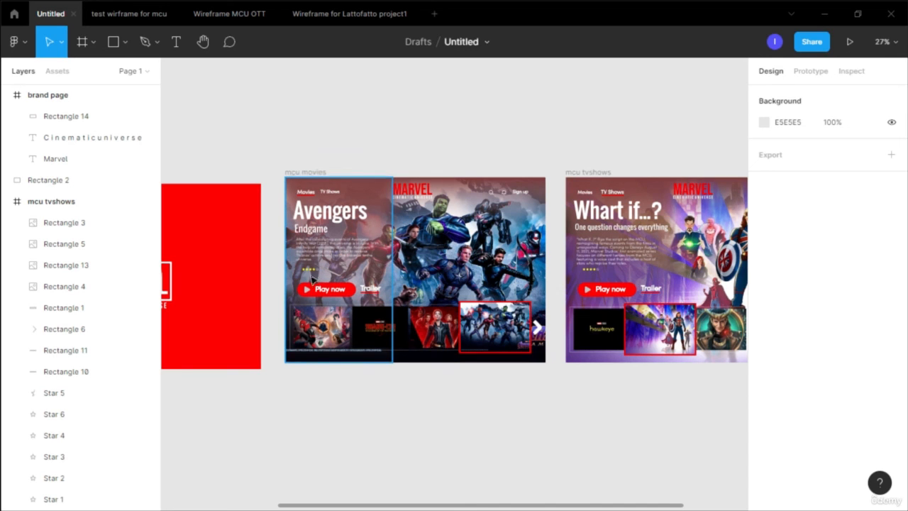
scroll(315, 272, "up", 5)
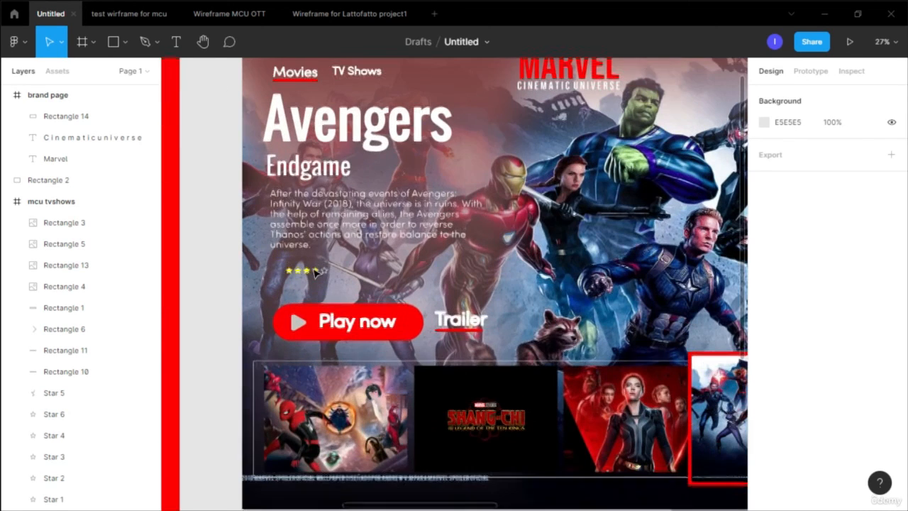
scroll(315, 273, "down", 1)
scroll(312, 276, "down", 4)
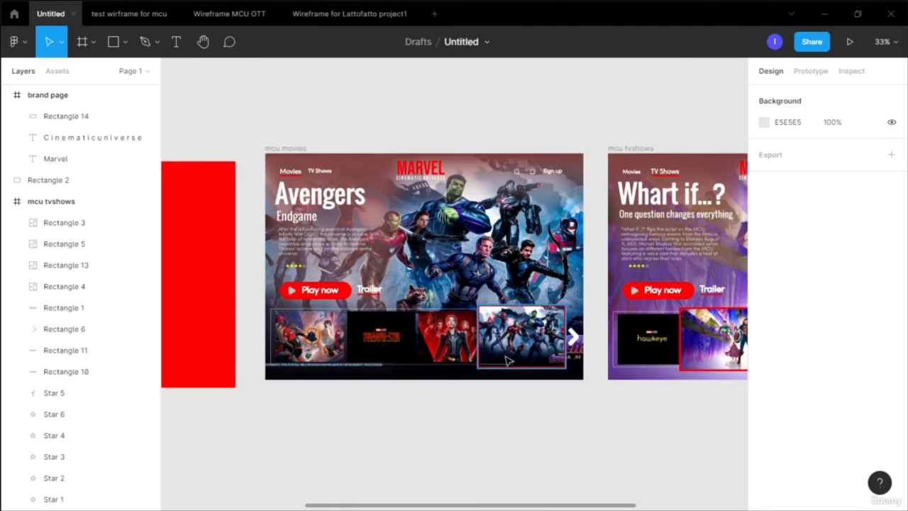
left_click_drag(480, 508, 622, 497)
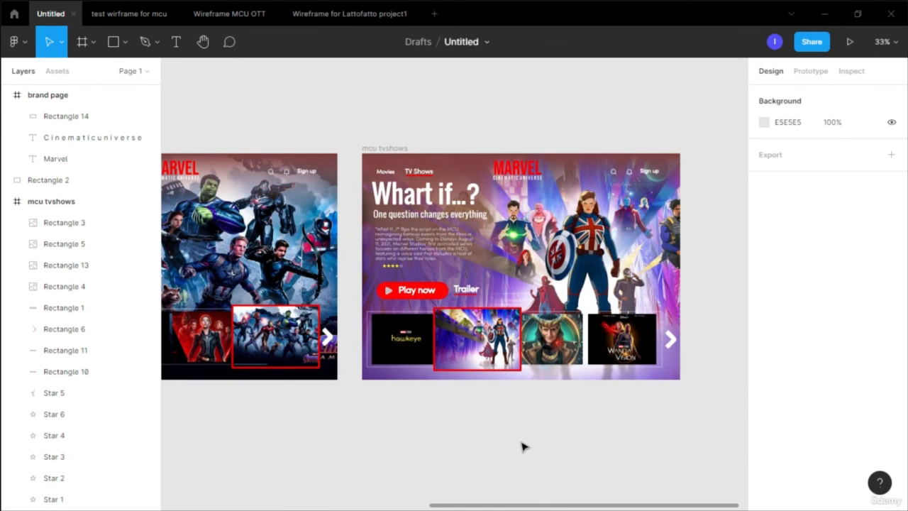